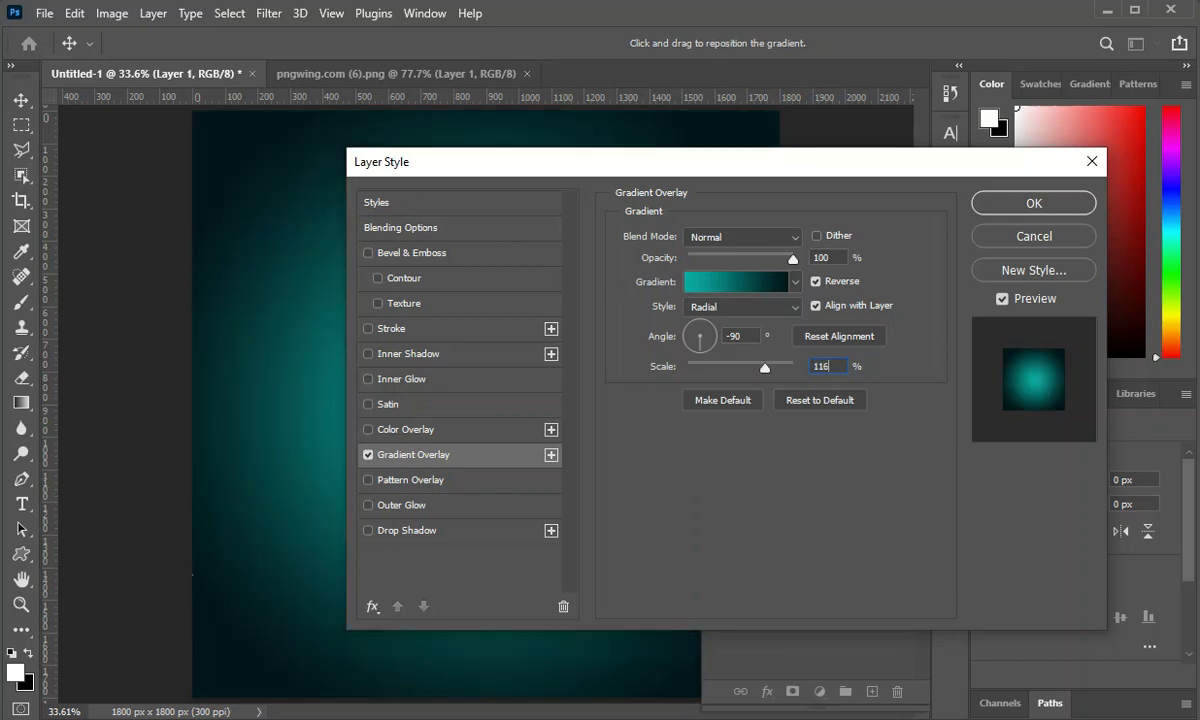
Step: Set the scale of the layer's radial Gradient Overlay to 150%
{"action": "key", "text": "BackSpace"}
{"action": "key", "text": "BackSpace"}
{"action": "key", "text": "BackSpace"}
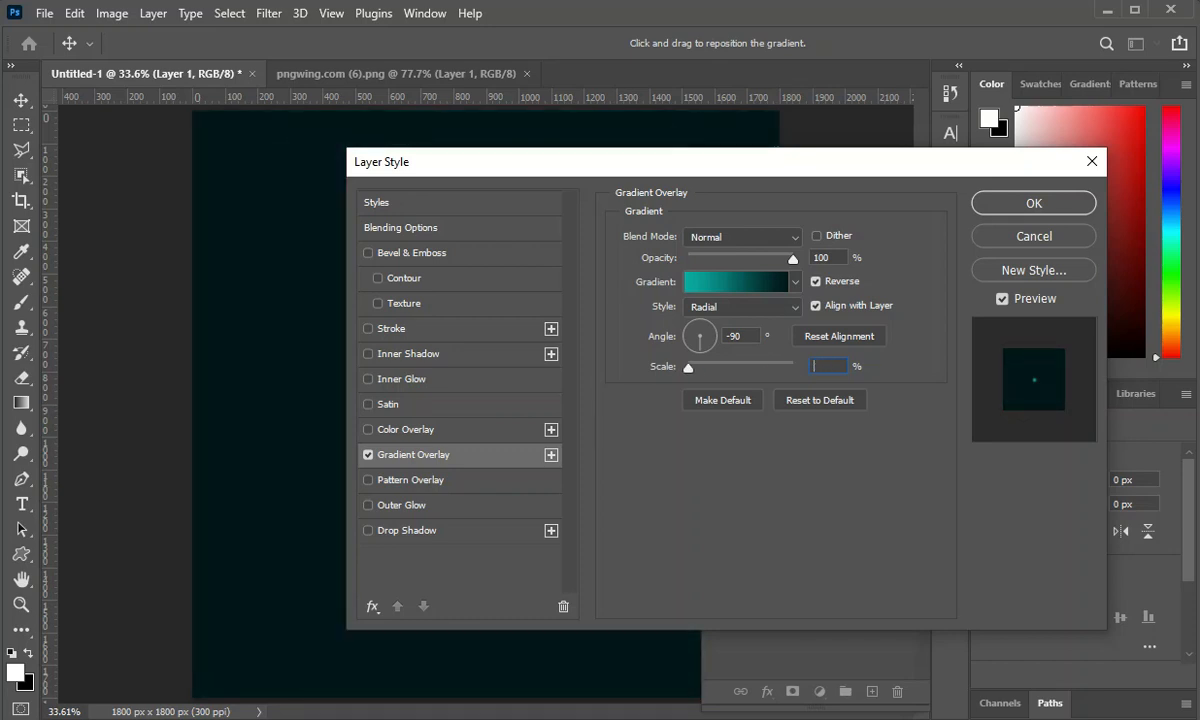
{"action": "left_click", "coordinate": [688, 367]}
{"action": "left_click", "coordinate": [554, 252]}
{"action": "left_click_drag", "start_coordinate": [690, 368], "coordinate": [795, 373]}
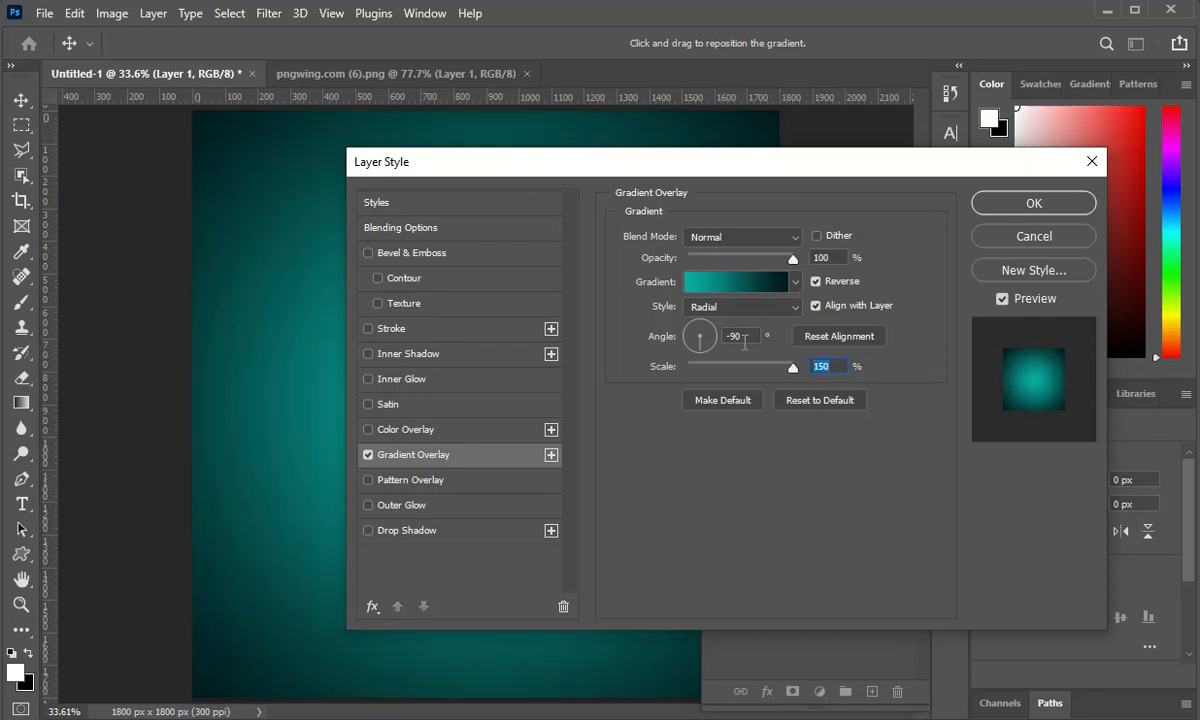
Step: Use #001619 and #00b0a3 as the overlay gradient's stop colours and apply the layer style
{"action": "left_click", "coordinate": [758, 281]}
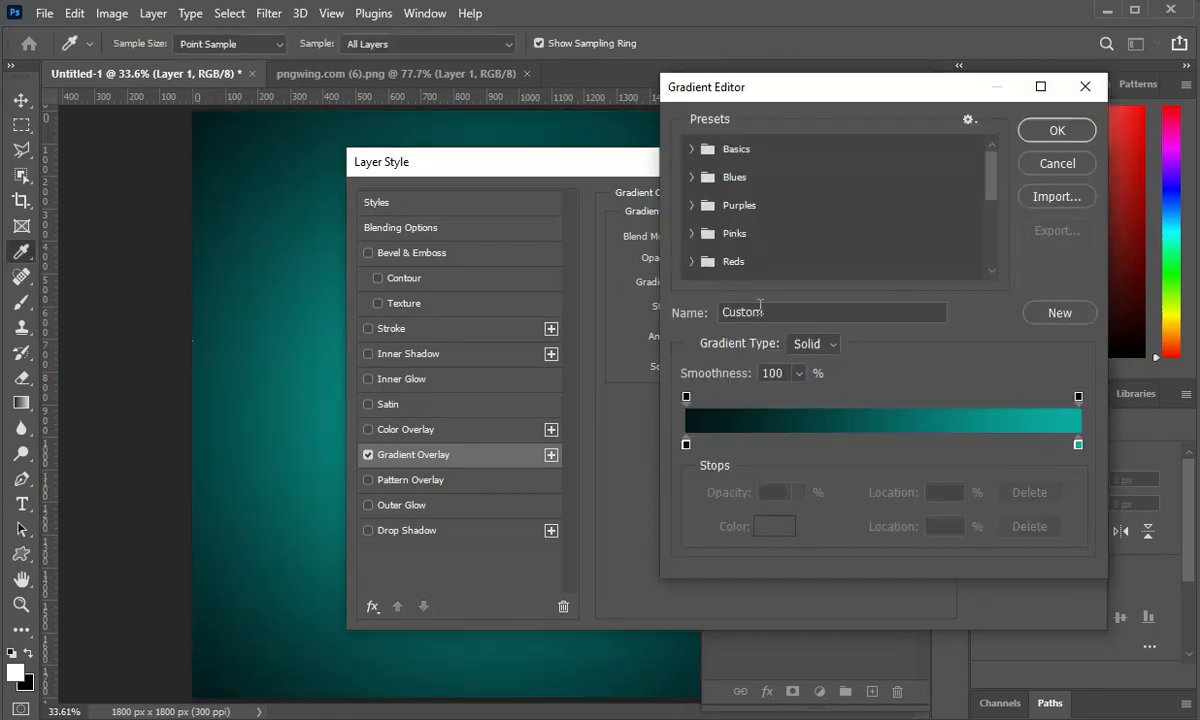
{"action": "left_click", "coordinate": [686, 444]}
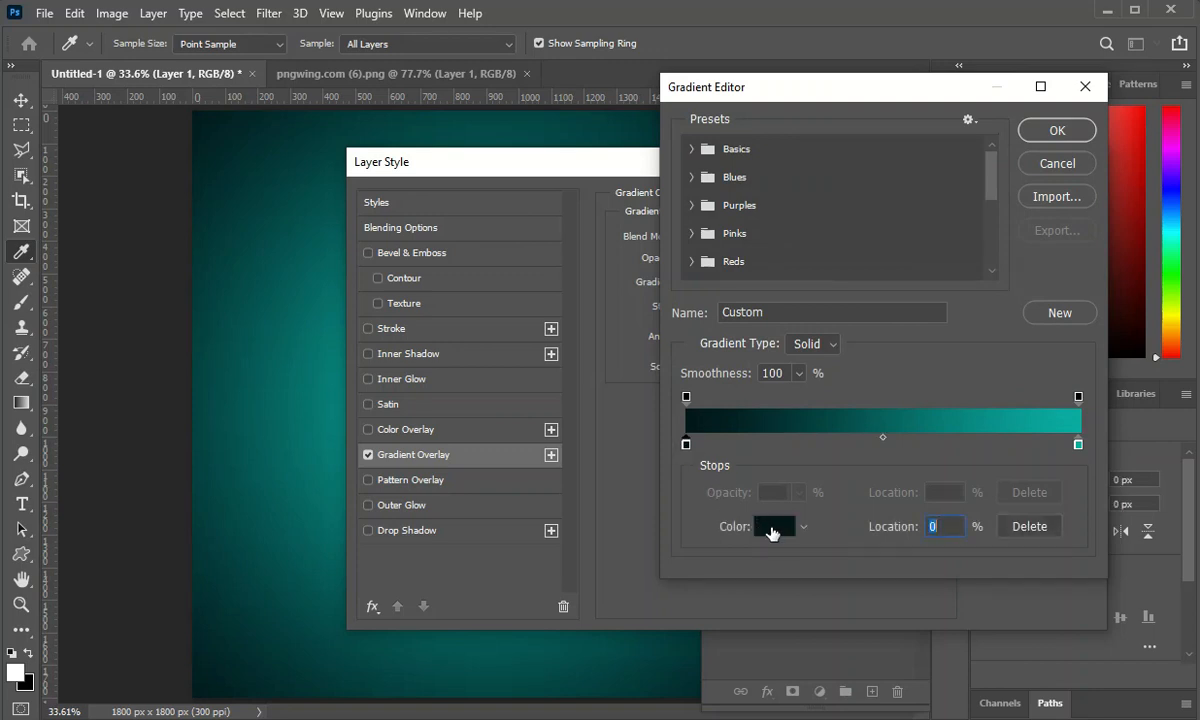
{"action": "left_click", "coordinate": [772, 527]}
{"action": "left_click", "coordinate": [1058, 680]}
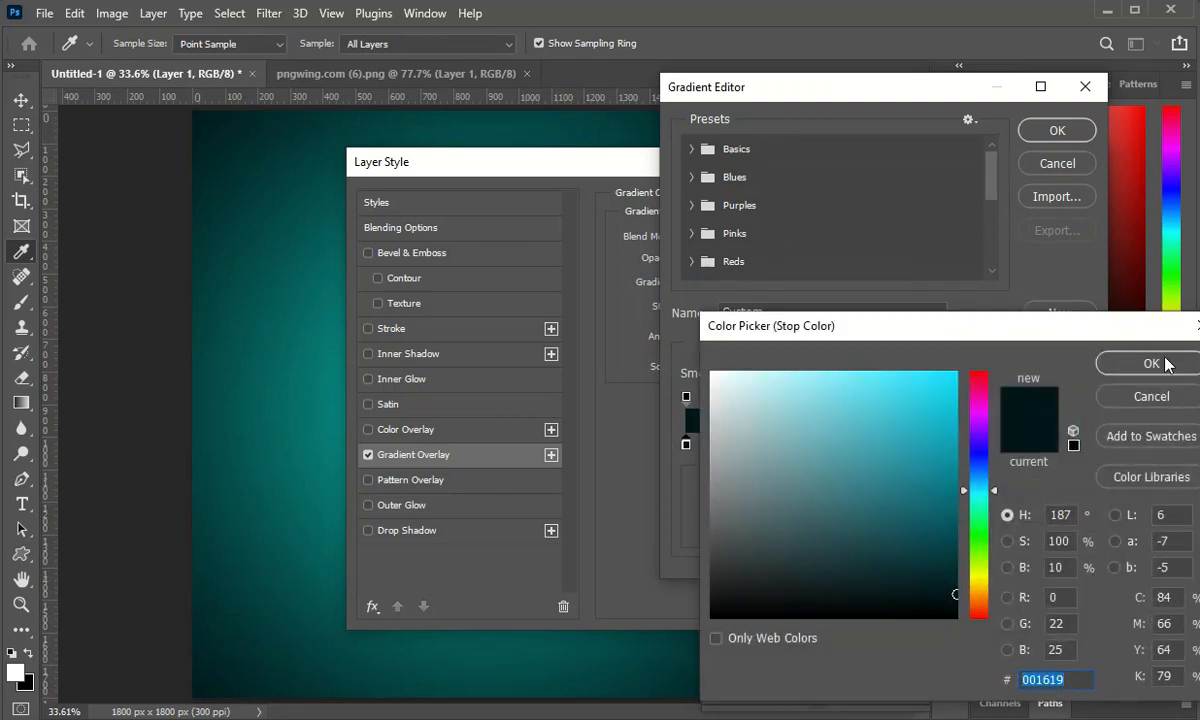
{"action": "left_click", "coordinate": [1163, 362]}
{"action": "left_click", "coordinate": [1078, 444]}
{"action": "left_click", "coordinate": [763, 536]}
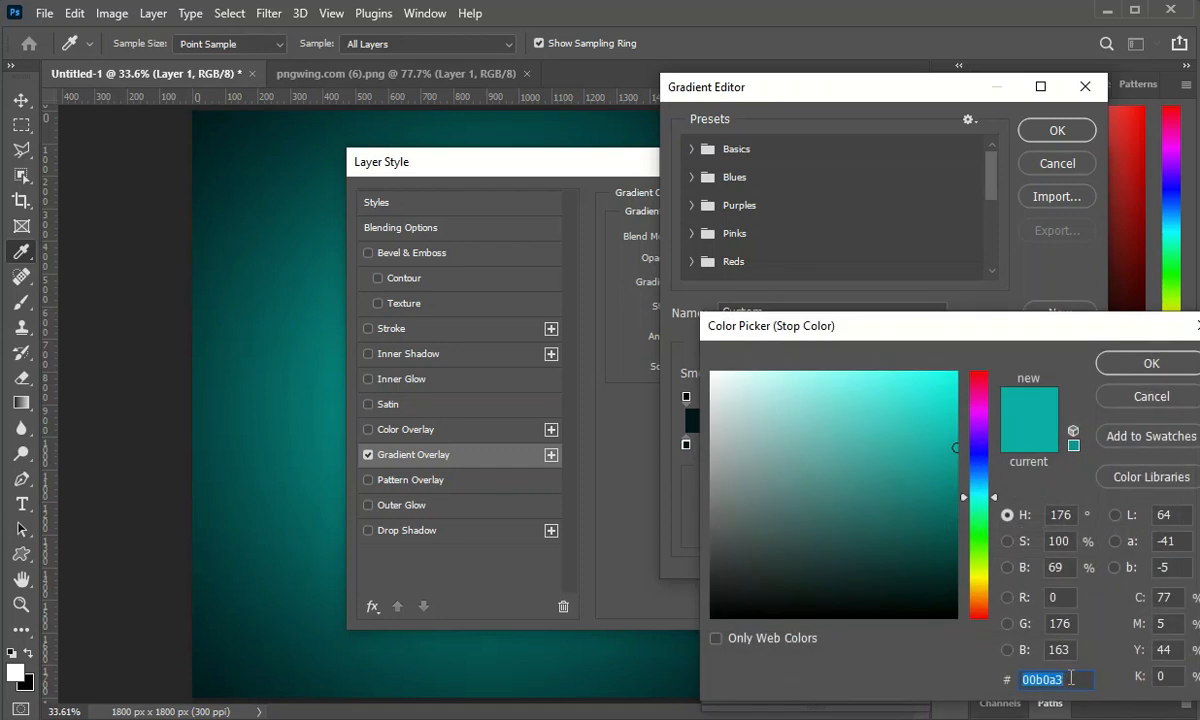
{"action": "left_click", "coordinate": [1151, 362]}
{"action": "key", "text": "Return"}
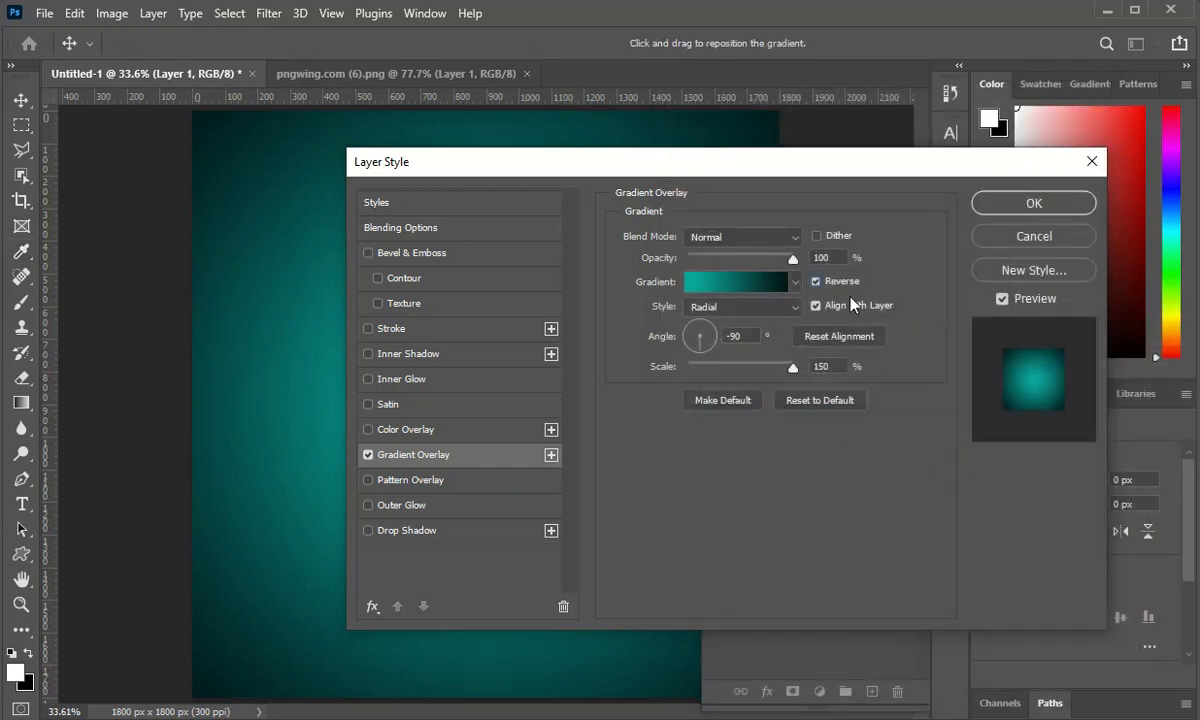
{"action": "left_click", "coordinate": [1004, 204]}
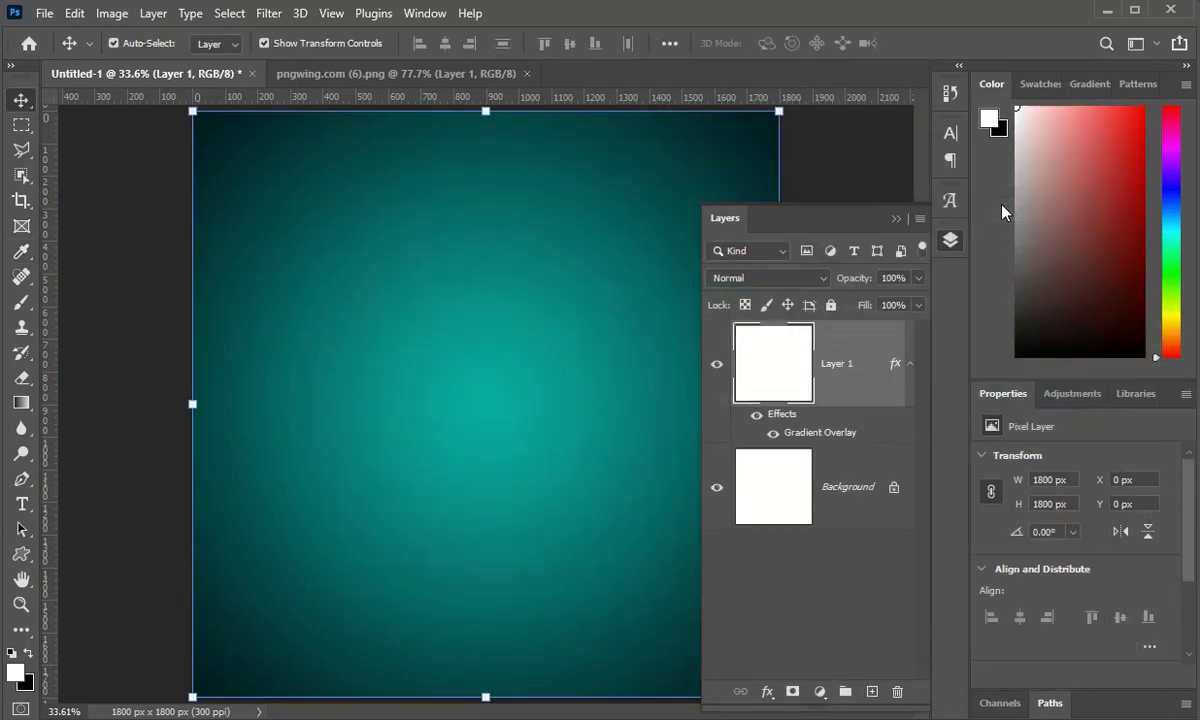
Step: Activate the Brush tool and swap the colours so that black is the foreground
{"action": "left_click", "coordinate": [895, 219]}
{"action": "left_click", "coordinate": [21, 302]}
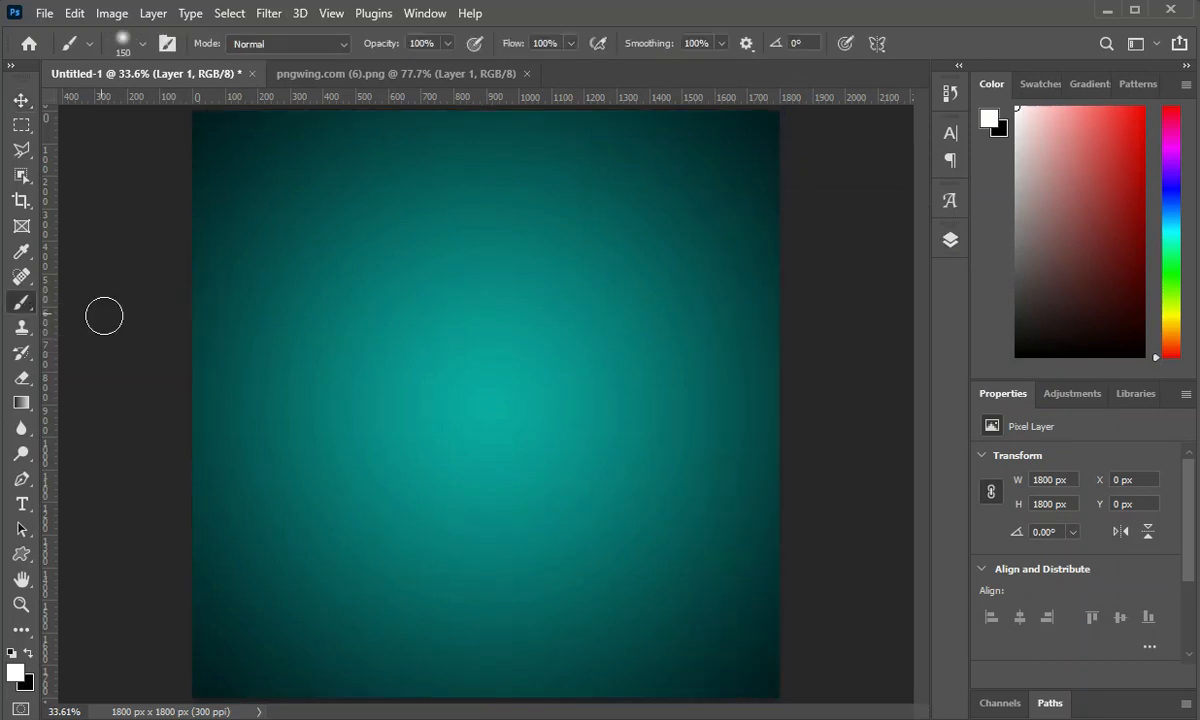
{"action": "left_click", "coordinate": [29, 653]}
Step: Look through the brush preset folders, including the Special Effects Brushes
{"action": "right_click", "coordinate": [390, 343]}
{"action": "scroll", "coordinate": [465, 556], "scroll_direction": "down", "scroll_amount": 1}
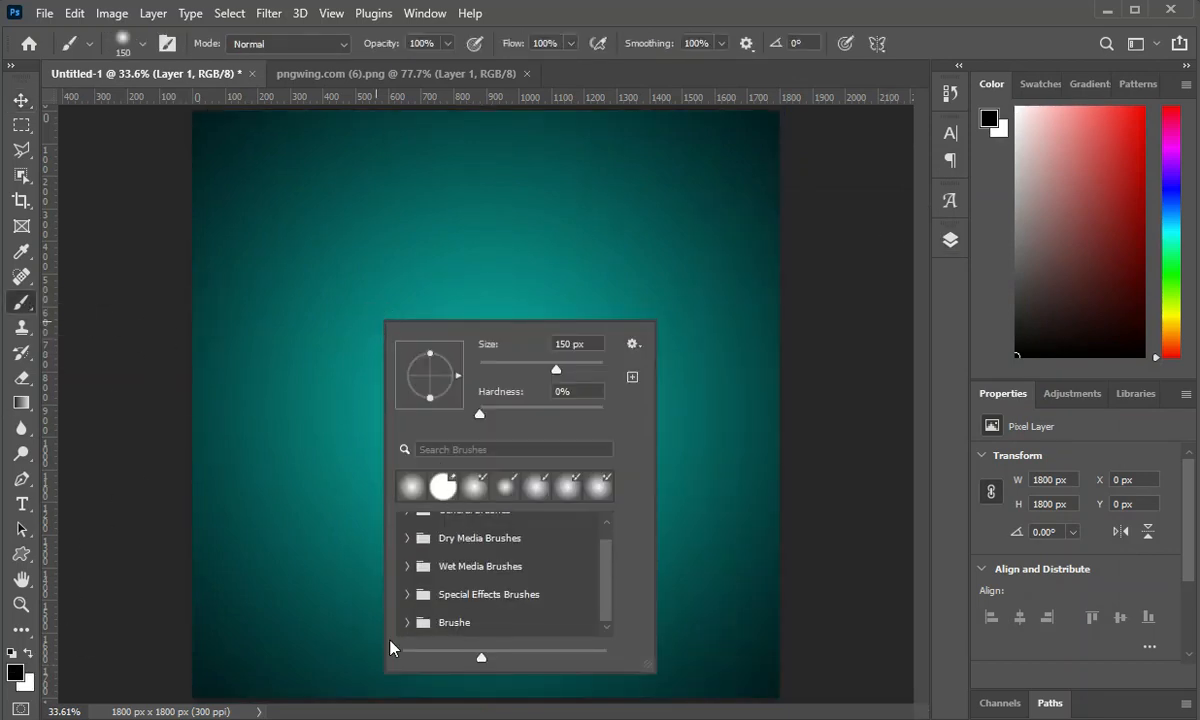
{"action": "left_click", "coordinate": [455, 619]}
{"action": "left_click", "coordinate": [409, 570]}
{"action": "left_click", "coordinate": [407, 597]}
{"action": "scroll", "coordinate": [490, 570], "scroll_direction": "down", "scroll_amount": 4}
{"action": "scroll", "coordinate": [470, 575], "scroll_direction": "up", "scroll_amount": 2}
{"action": "scroll", "coordinate": [459, 580], "scroll_direction": "up", "scroll_amount": 2}
{"action": "left_click", "coordinate": [407, 549]}
{"action": "scroll", "coordinate": [406, 530], "scroll_direction": "up", "scroll_amount": 1}
{"action": "left_click", "coordinate": [405, 525]}
{"action": "left_click", "coordinate": [405, 523]}
{"action": "left_click", "coordinate": [407, 555]}
{"action": "scroll", "coordinate": [470, 592], "scroll_direction": "down", "scroll_amount": 4}
{"action": "scroll", "coordinate": [465, 585], "scroll_direction": "up", "scroll_amount": 6}
{"action": "left_click", "coordinate": [407, 553]}
{"action": "left_click", "coordinate": [407, 566]}
{"action": "left_click", "coordinate": [407, 566]}
{"action": "left_click", "coordinate": [406, 594]}
{"action": "scroll", "coordinate": [423, 595], "scroll_direction": "down", "scroll_amount": 3}
{"action": "scroll", "coordinate": [423, 592], "scroll_direction": "up", "scroll_amount": 2}
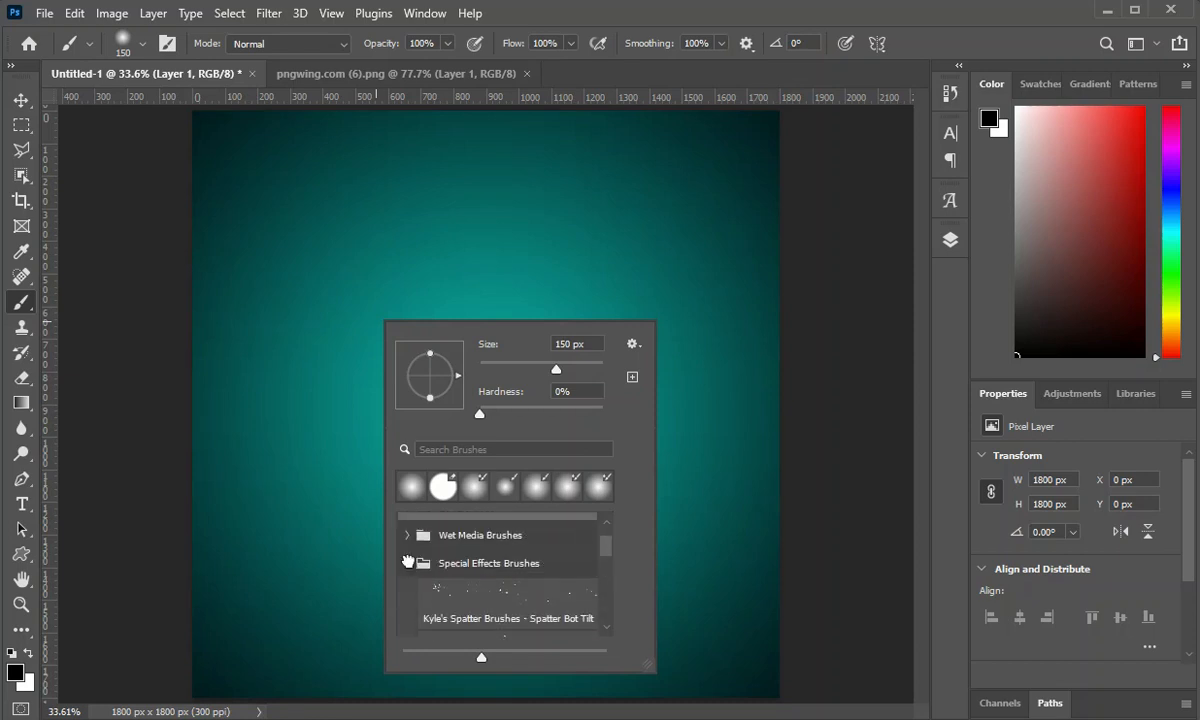
{"action": "left_click", "coordinate": [407, 562]}
{"action": "left_click", "coordinate": [962, 406]}
{"action": "left_click", "coordinate": [89, 45]}
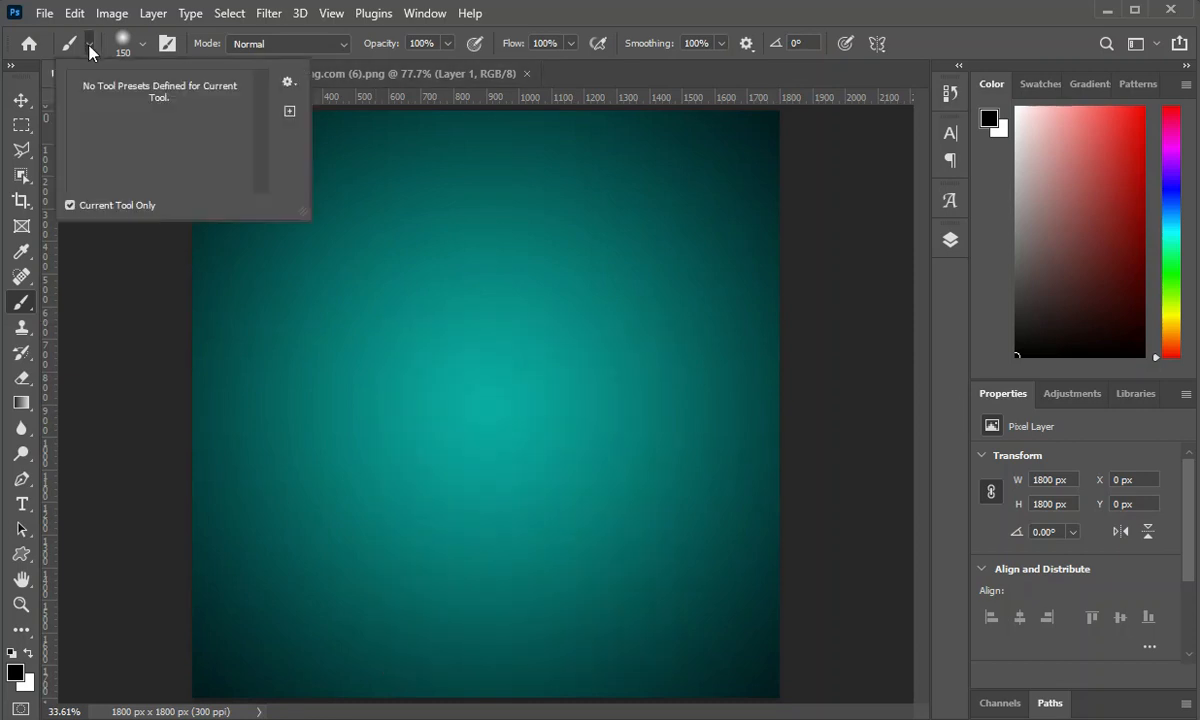
{"action": "left_click", "coordinate": [89, 45]}
{"action": "left_click", "coordinate": [338, 45]}
{"action": "left_click", "coordinate": [338, 47]}
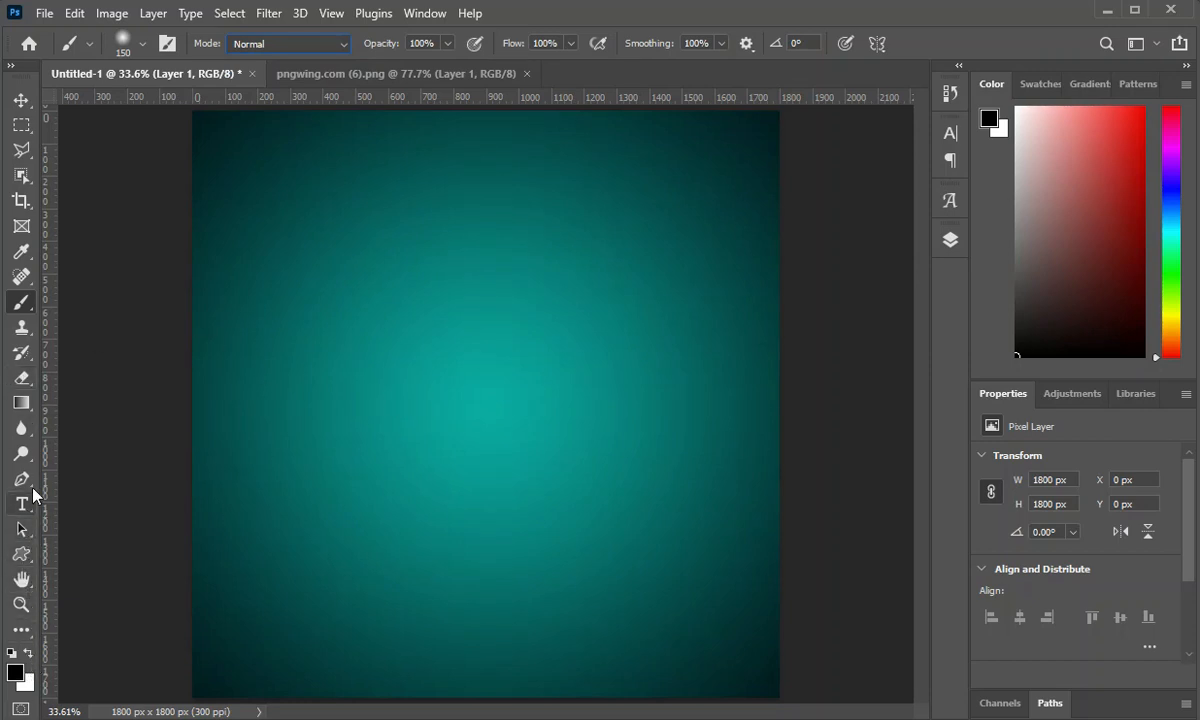
Step: Browse the shape folders available for the Custom Shape tool
{"action": "left_click", "coordinate": [20, 553]}
{"action": "right_click", "coordinate": [20, 553]}
{"action": "left_click", "coordinate": [110, 554]}
{"action": "right_click", "coordinate": [20, 553]}
{"action": "left_click", "coordinate": [100, 665]}
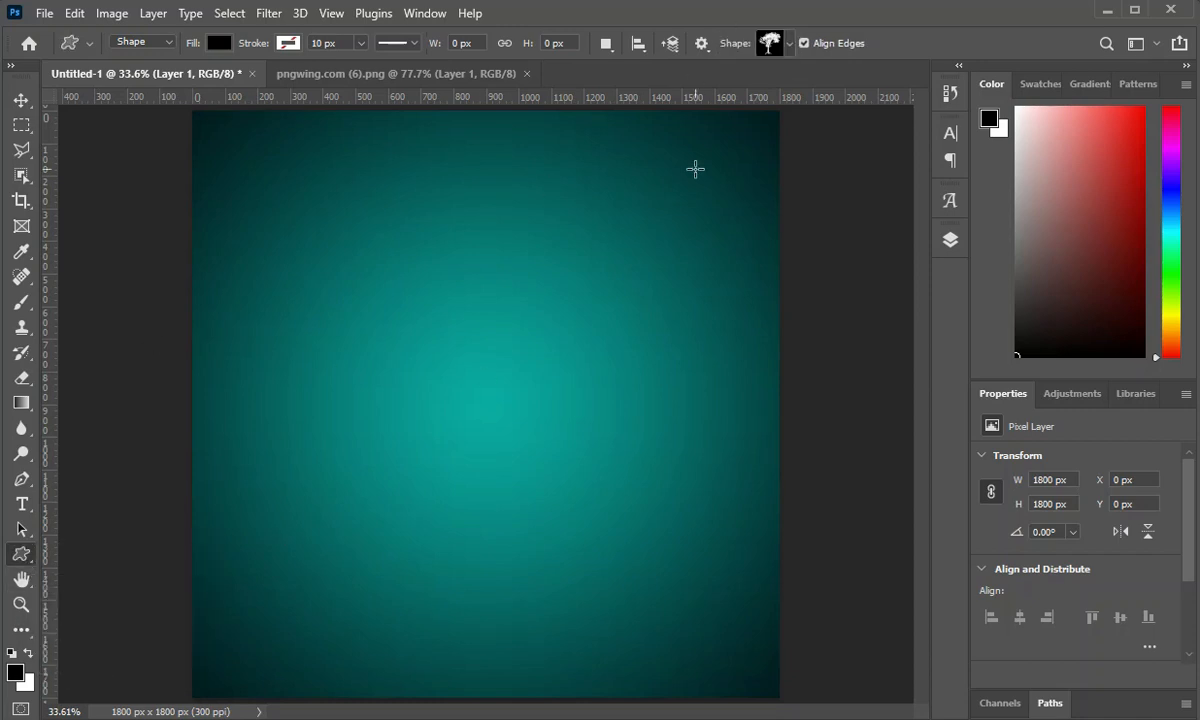
{"action": "left_click", "coordinate": [790, 44]}
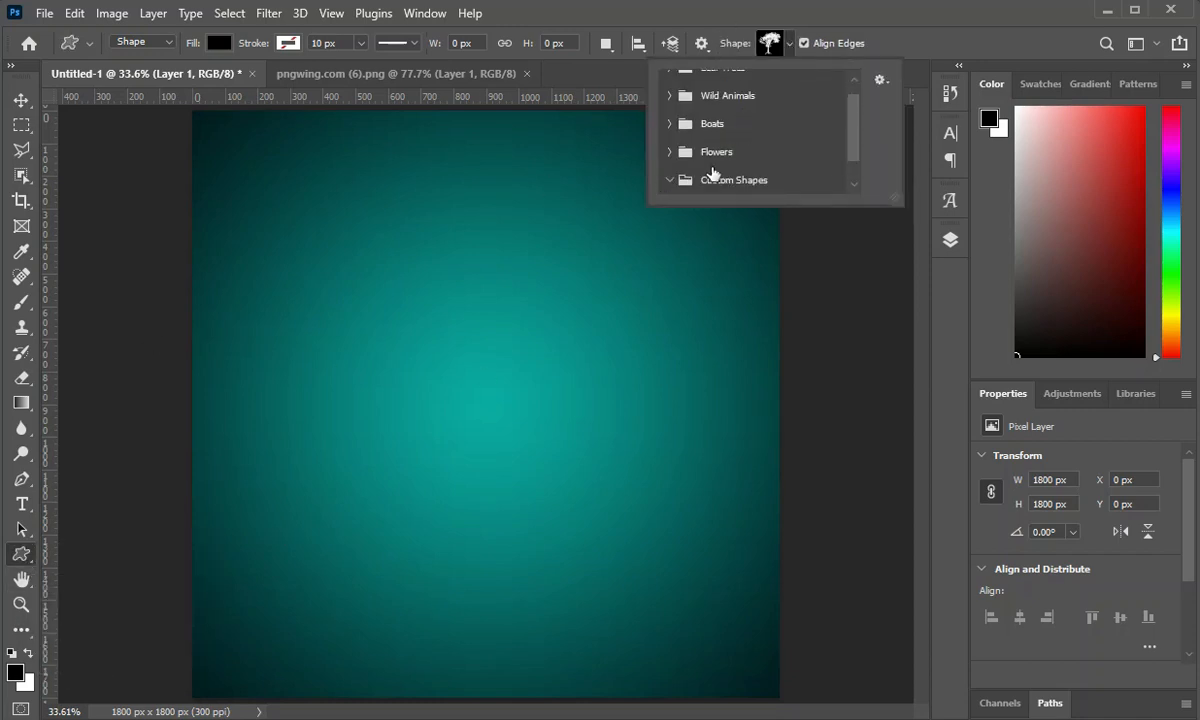
{"action": "left_click", "coordinate": [667, 180]}
{"action": "left_click", "coordinate": [672, 149]}
{"action": "left_click", "coordinate": [843, 223]}
Step: Draw a black rectangle about 2277 by 536 px across the lower half of the canvas, extending past both sides
{"action": "right_click", "coordinate": [22, 558]}
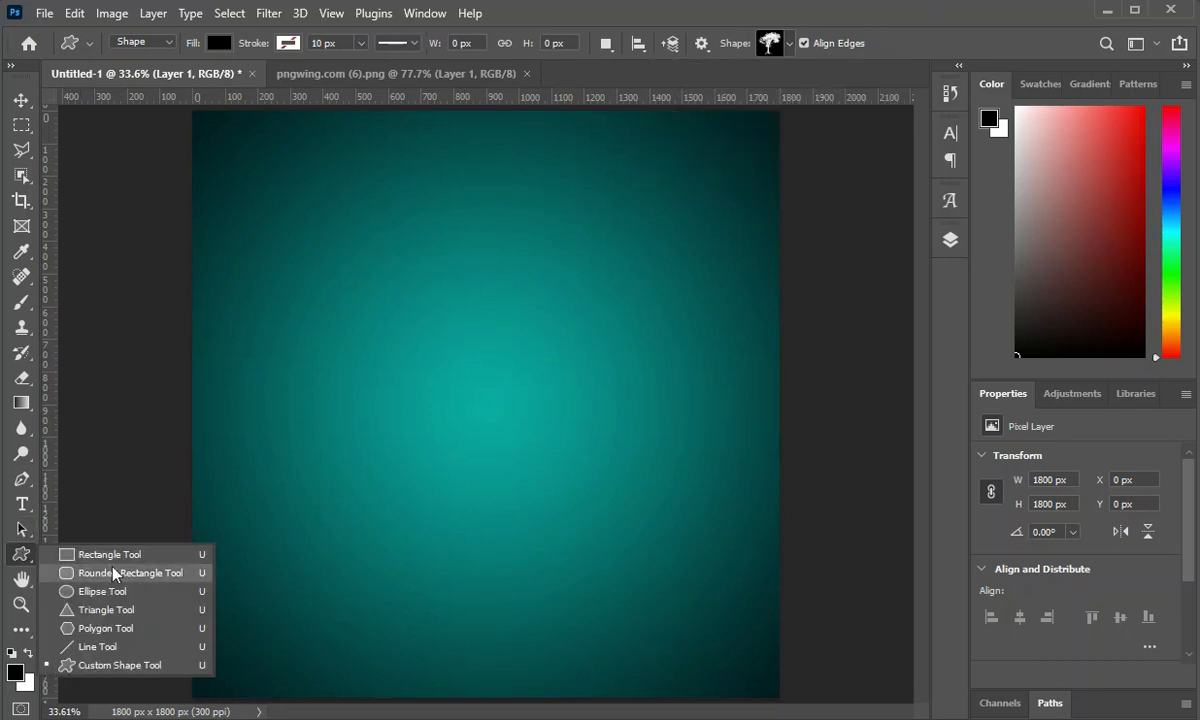
{"action": "left_click", "coordinate": [80, 555]}
{"action": "left_click_drag", "start_coordinate": [120, 457], "coordinate": [864, 631]}
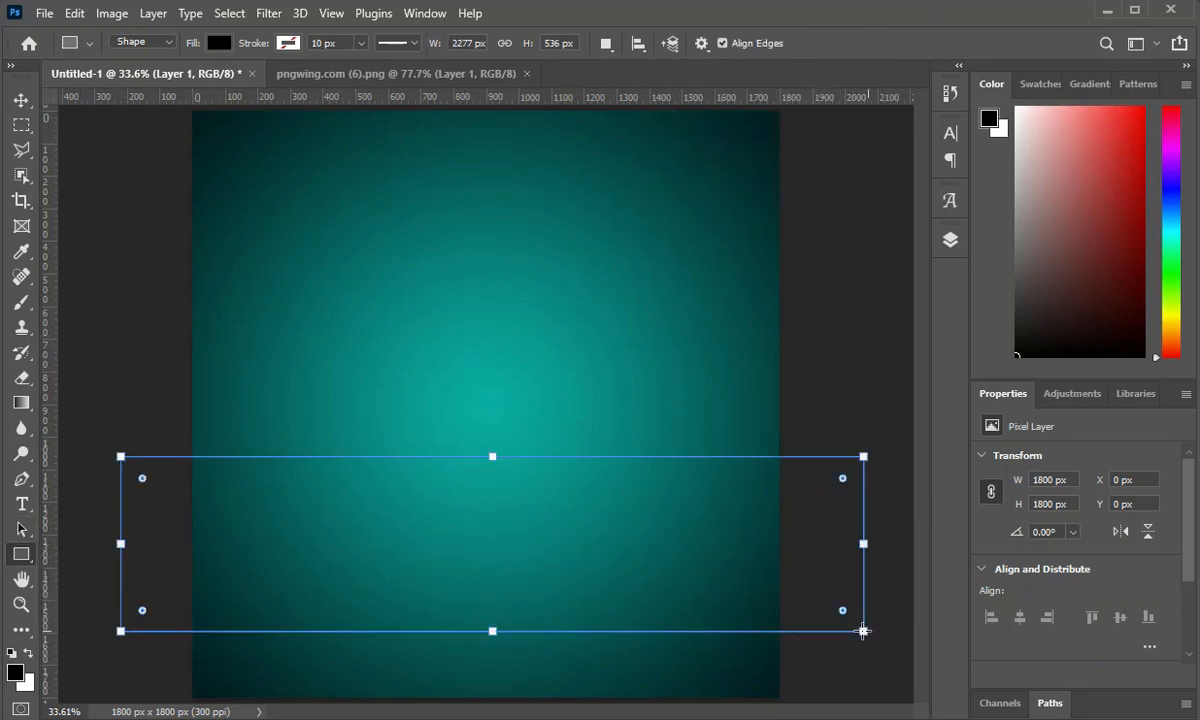
{"action": "left_click", "coordinate": [21, 101]}
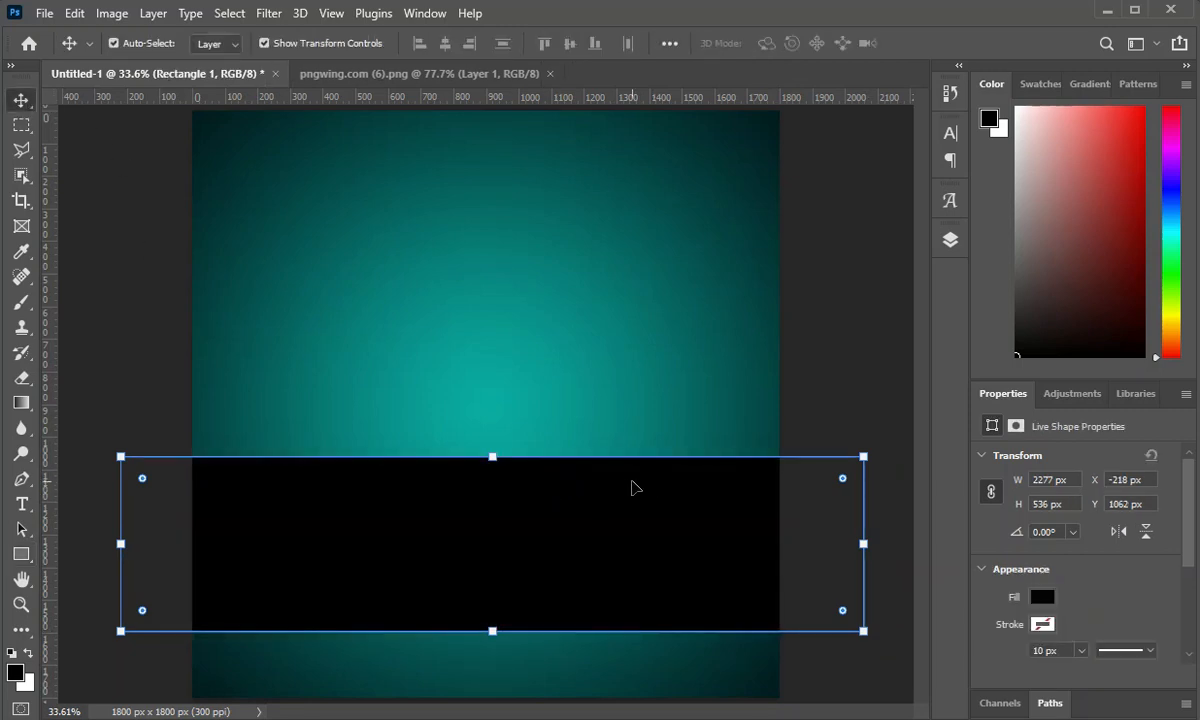
{"action": "key", "text": "ctrl+t"}
{"action": "right_click", "coordinate": [615, 486]}
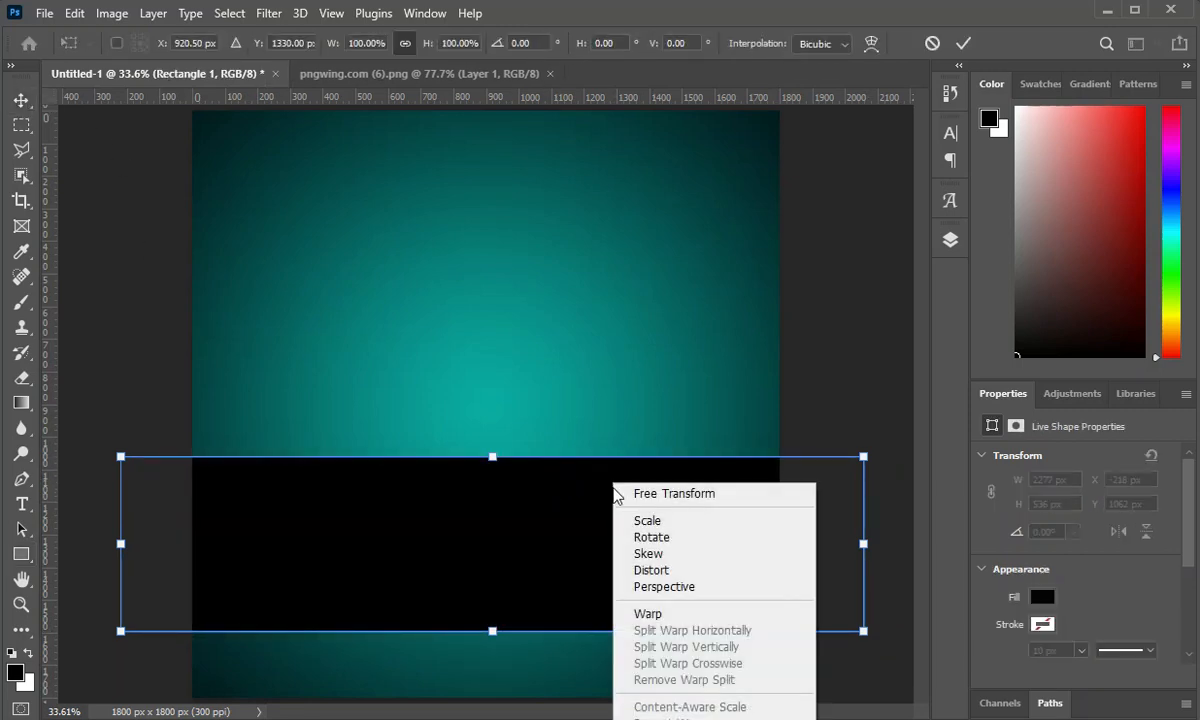
{"action": "left_click", "coordinate": [640, 570]}
{"action": "left_click_drag", "start_coordinate": [488, 456], "coordinate": [494, 535]}
{"action": "right_click", "coordinate": [503, 473]}
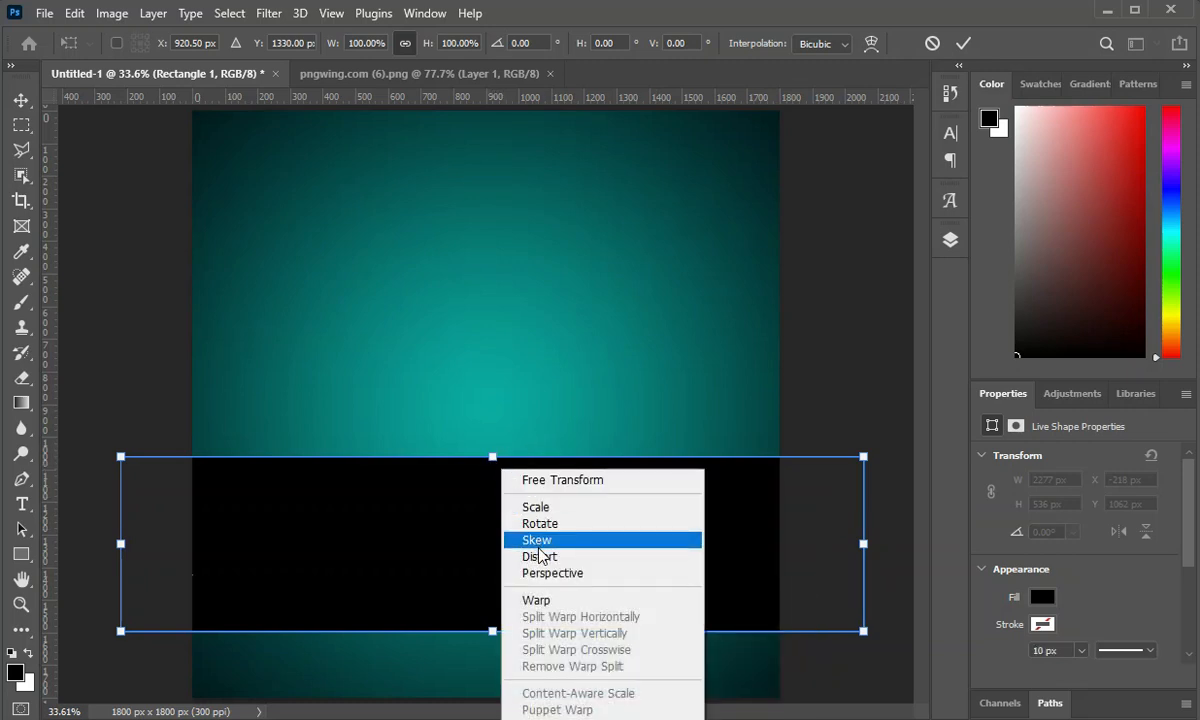
{"action": "left_click", "coordinate": [538, 555]}
{"action": "left_click_drag", "start_coordinate": [492, 458], "coordinate": [487, 535]}
{"action": "key", "text": "ctrl+z"}
{"action": "key", "text": "Escape"}
Step: Nudge the black rectangle slightly down and bend it with the Arc warp preset at 50% bend
{"action": "left_click_drag", "start_coordinate": [522, 497], "coordinate": [522, 499]}
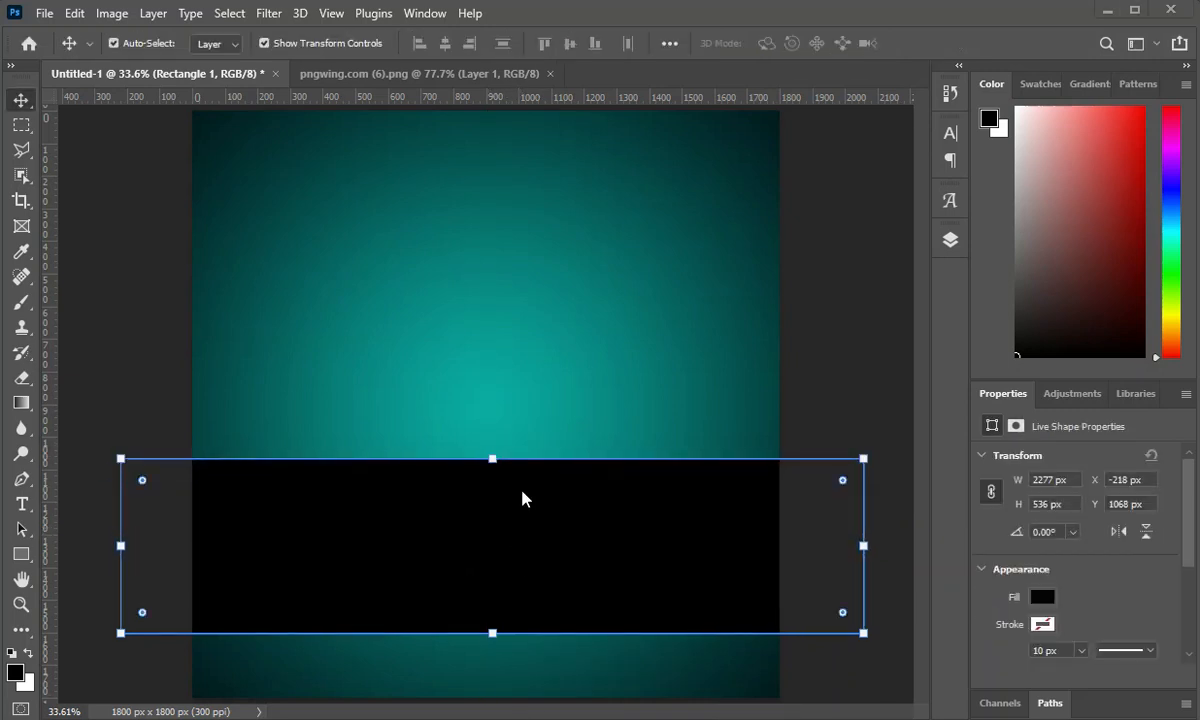
{"action": "left_click", "coordinate": [492, 458]}
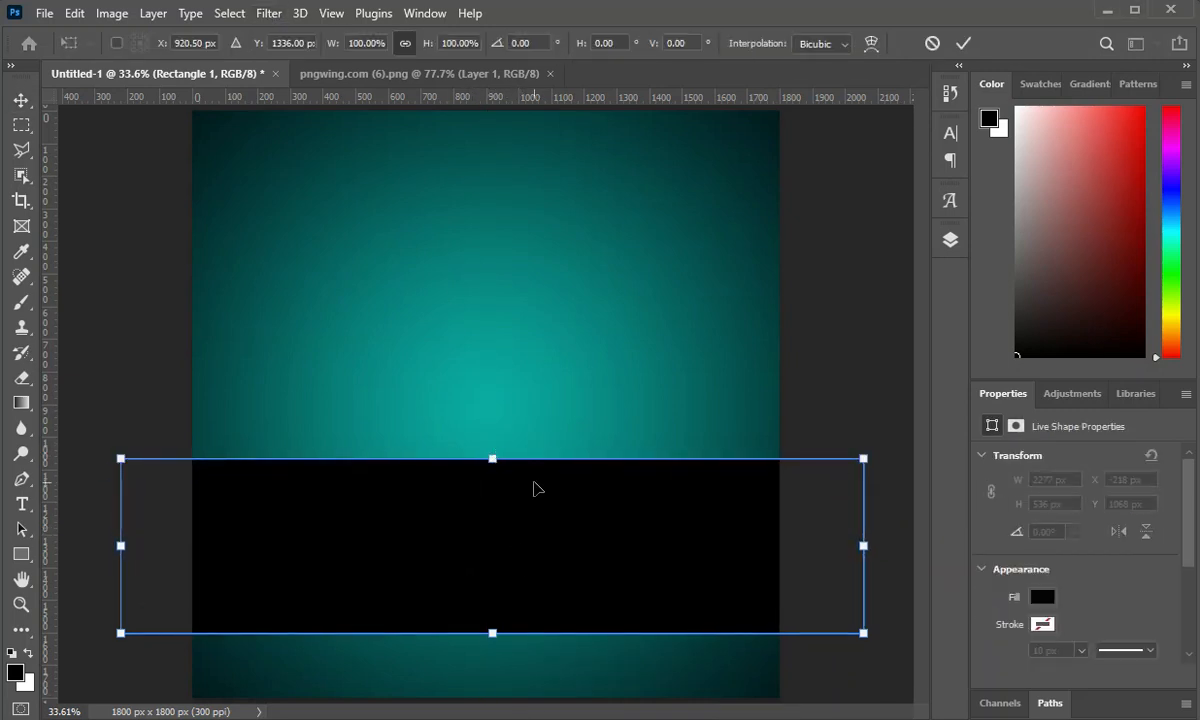
{"action": "right_click", "coordinate": [536, 488]}
{"action": "left_click", "coordinate": [570, 614]}
{"action": "left_click", "coordinate": [501, 43]}
{"action": "left_click", "coordinate": [458, 86]}
Step: Flip the warped arc vertically so it curves downward, and apply the transformation
{"action": "right_click", "coordinate": [570, 410]}
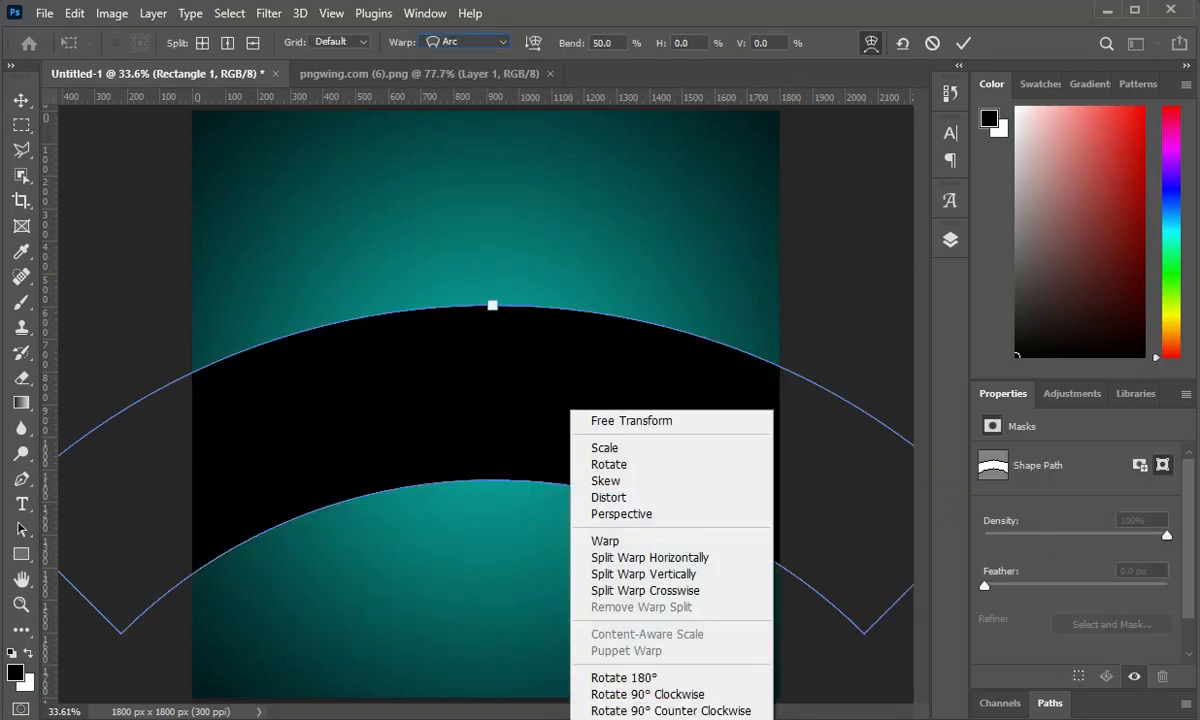
{"action": "left_click", "coordinate": [598, 719]}
{"action": "right_click", "coordinate": [552, 356]}
{"action": "left_click", "coordinate": [600, 684]}
{"action": "right_click", "coordinate": [531, 318]}
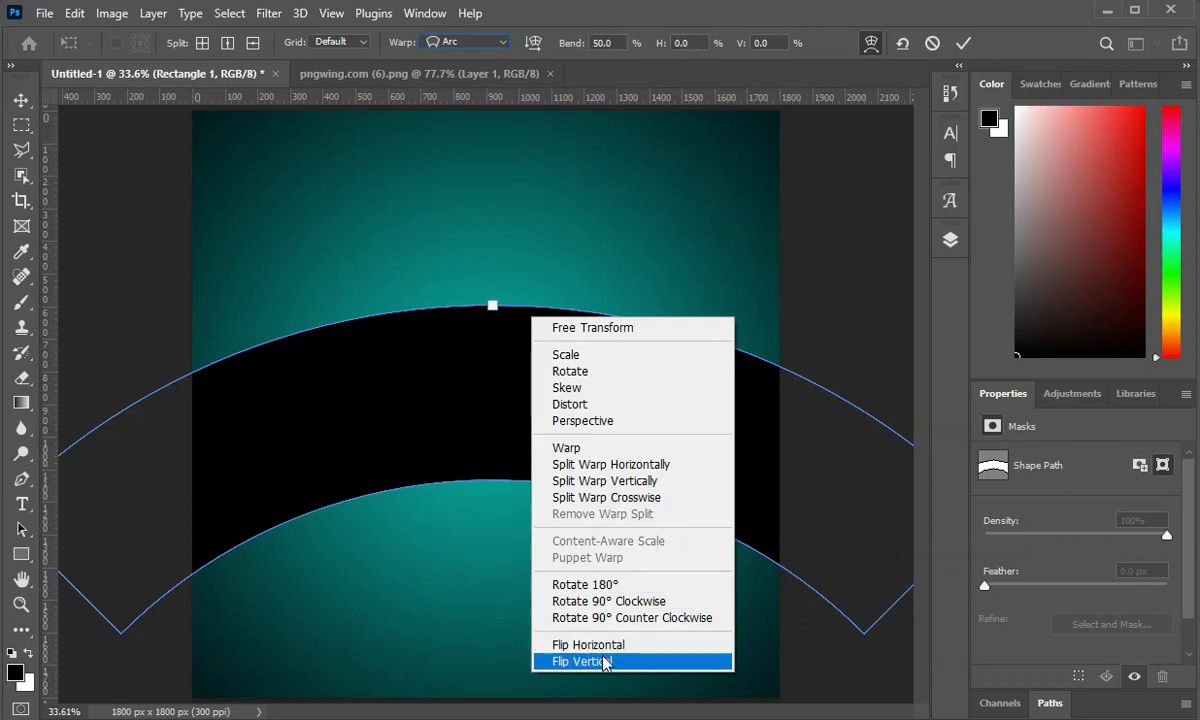
{"action": "left_click", "coordinate": [604, 663]}
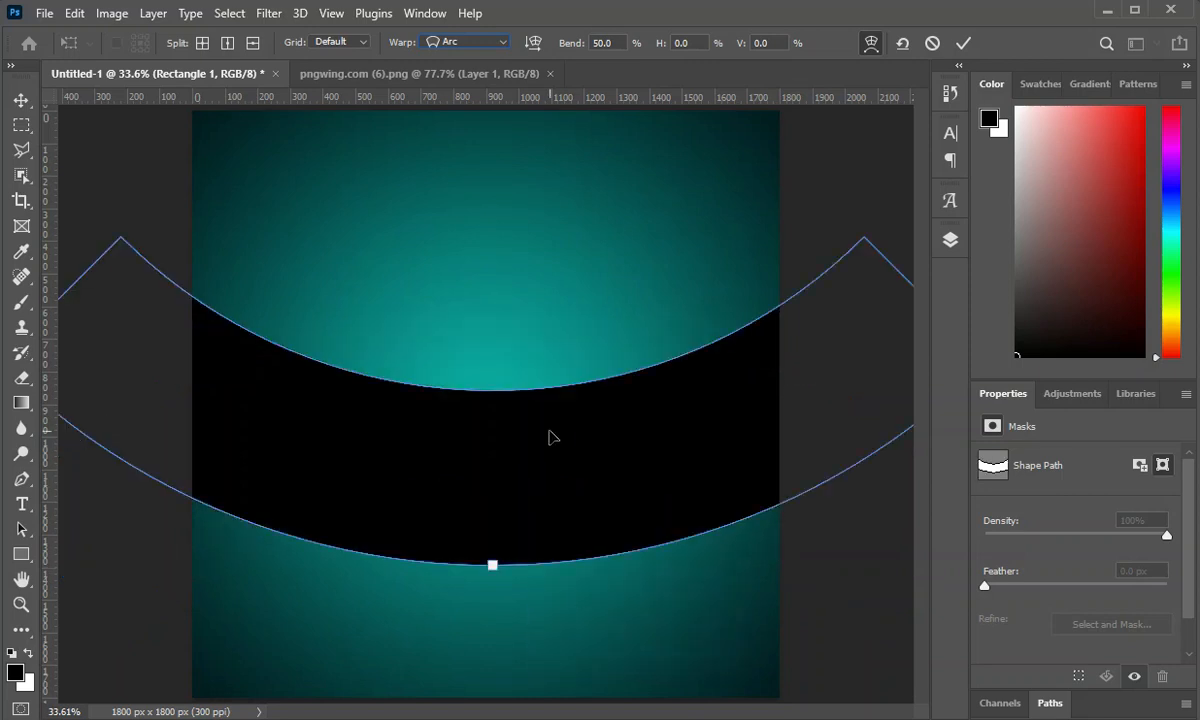
{"action": "left_click", "coordinate": [963, 43]}
Step: Enlarge the arc to about 140% and move it down to cover the bottom of the canvas
{"action": "left_click_drag", "start_coordinate": [492, 566], "coordinate": [510, 700]}
{"action": "left_click_drag", "start_coordinate": [537, 623], "coordinate": [523, 719]}
Step: Change the fill colour of the arc shape to bright yellow
{"action": "left_click", "coordinate": [950, 240]}
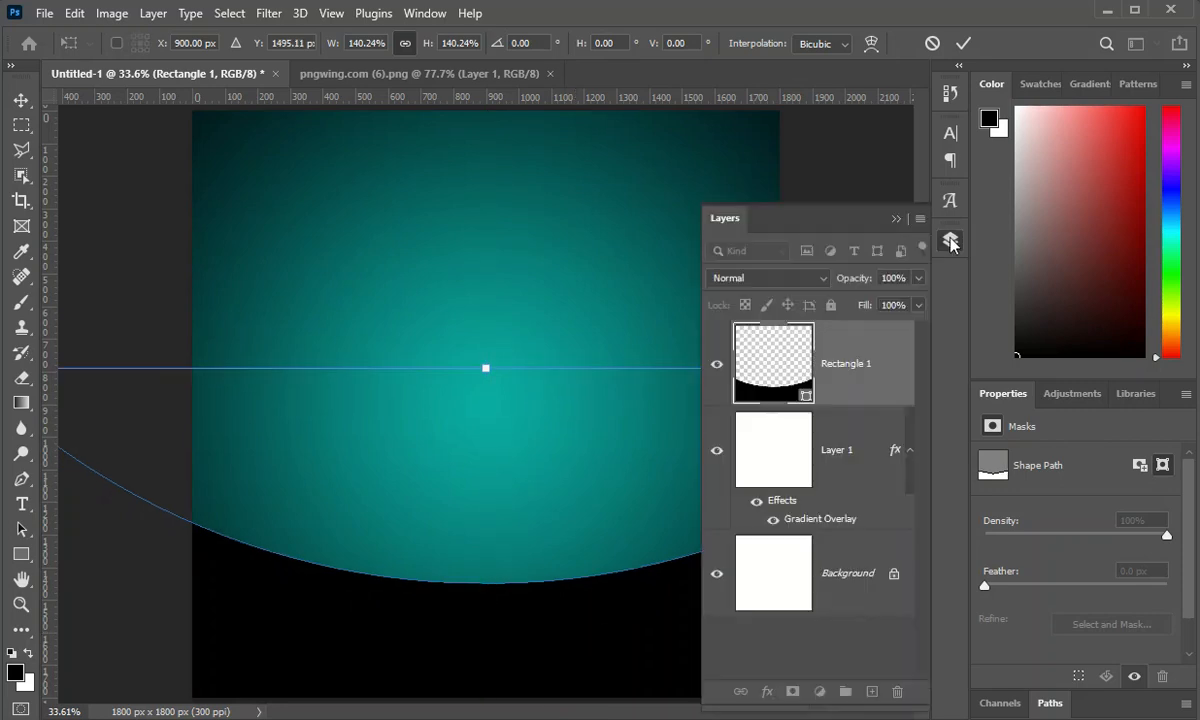
{"action": "double_click", "coordinate": [760, 364]}
{"action": "left_click", "coordinate": [980, 584]}
{"action": "left_click", "coordinate": [956, 373]}
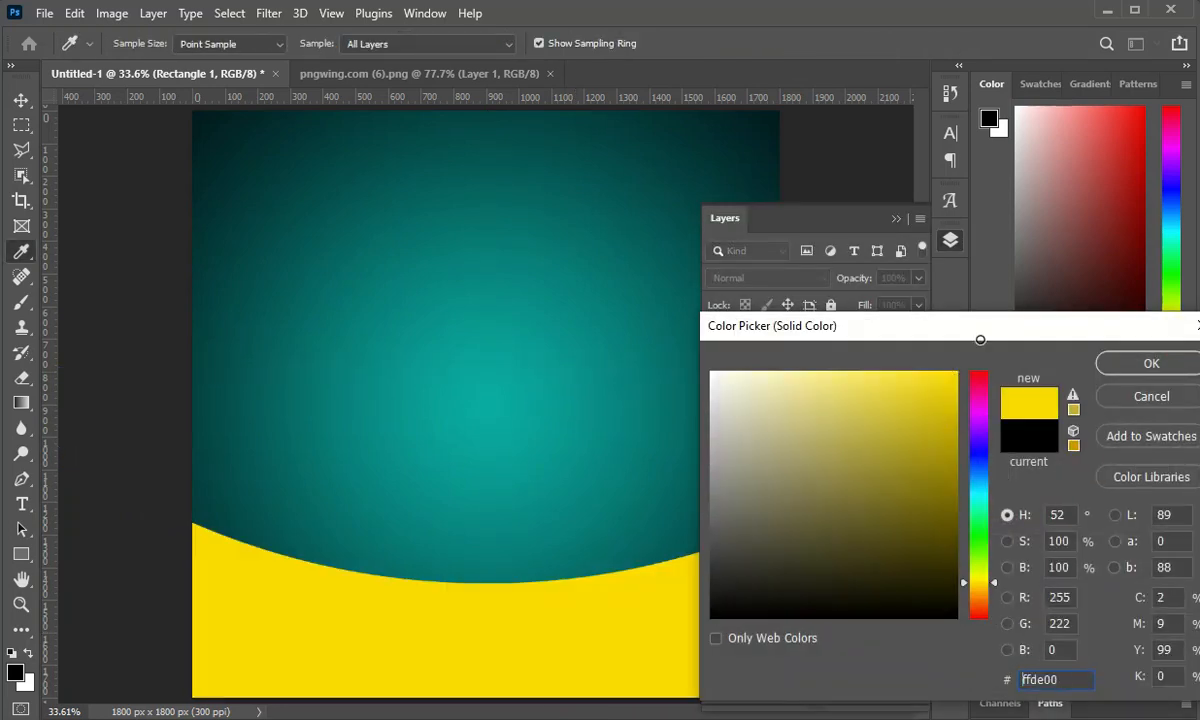
{"action": "mouse_move", "coordinate": [972, 584]}
{"action": "left_mouse_down"}
{"action": "mouse_move", "coordinate": [967, 568]}
{"action": "mouse_move", "coordinate": [975, 584]}
{"action": "left_mouse_up"}
{"action": "left_click", "coordinate": [922, 370]}
{"action": "left_click", "coordinate": [1140, 364]}
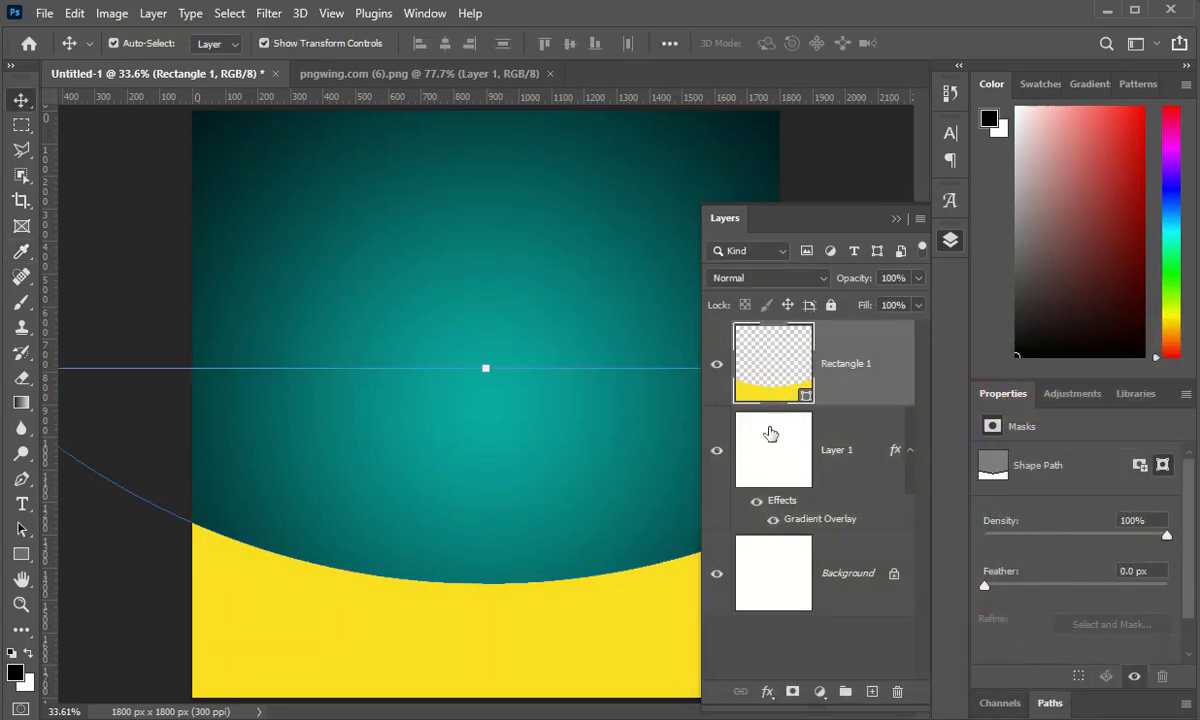
{"action": "left_click", "coordinate": [893, 217]}
{"action": "left_click", "coordinate": [950, 240]}
{"action": "left_click_drag", "start_coordinate": [864, 371], "coordinate": [860, 497]}
{"action": "key", "text": "ctrl+z"}
Step: Add a black Drop Shadow to the yellow arc layer with Normal blend mode and 100% opacity
{"action": "left_click", "coordinate": [767, 691]}
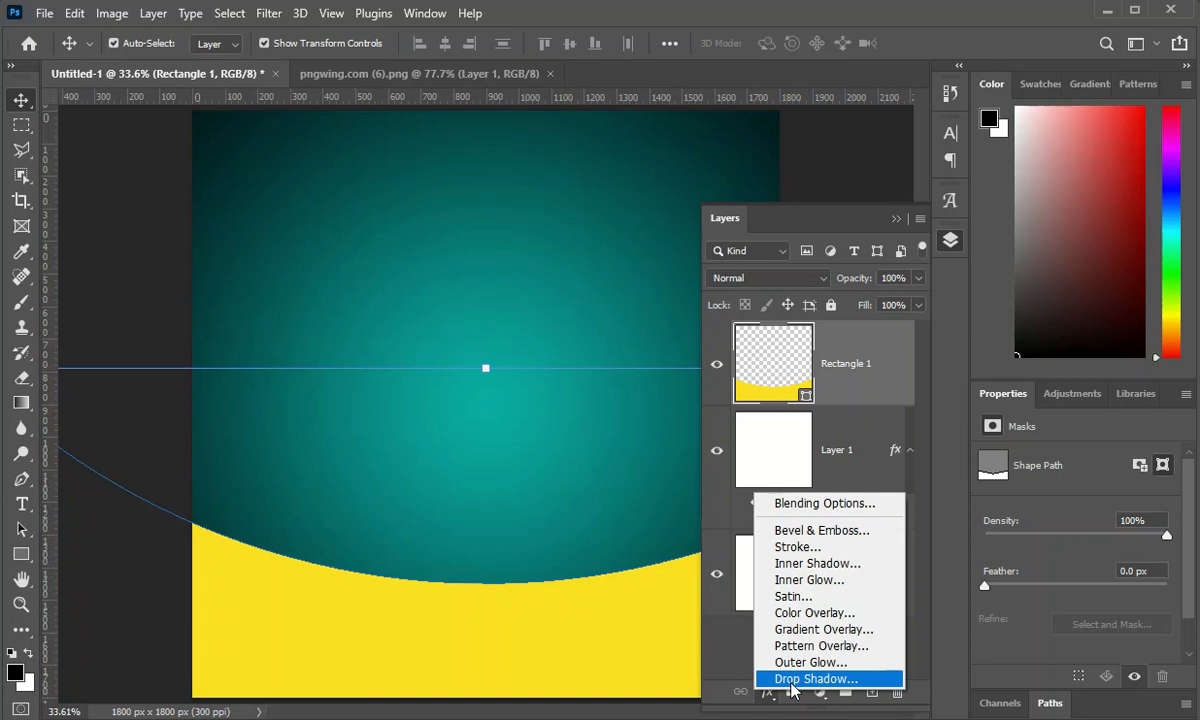
{"action": "left_click", "coordinate": [792, 680]}
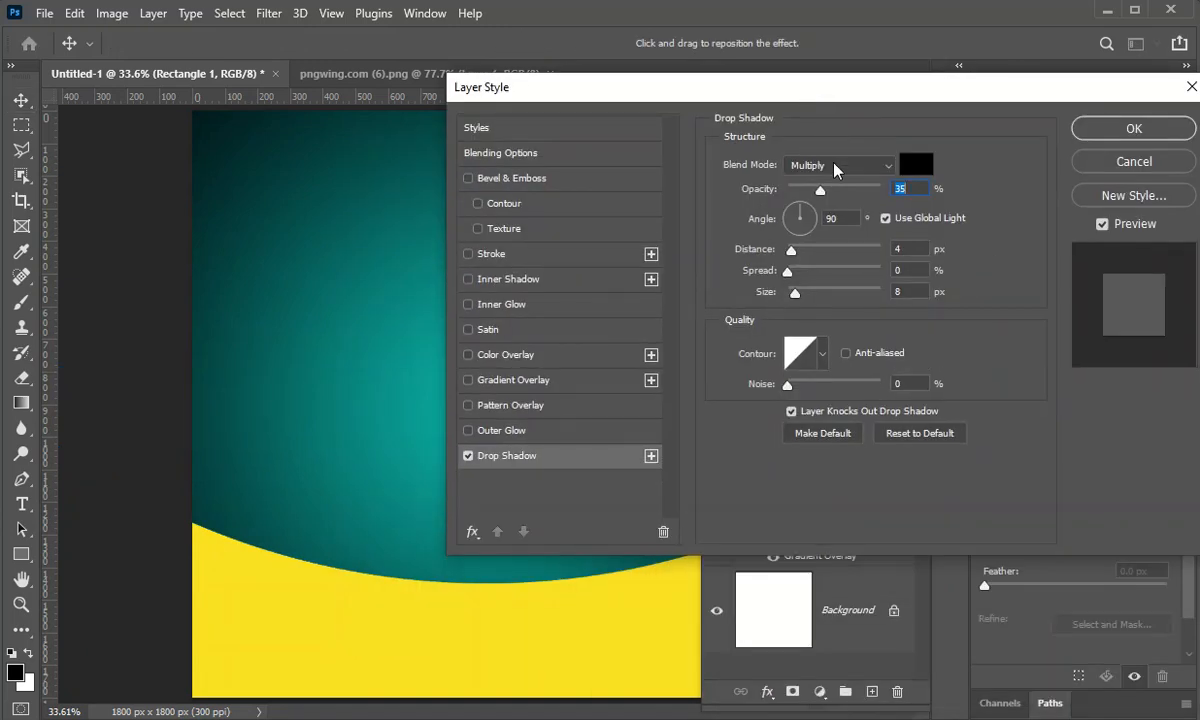
{"action": "left_click", "coordinate": [851, 190]}
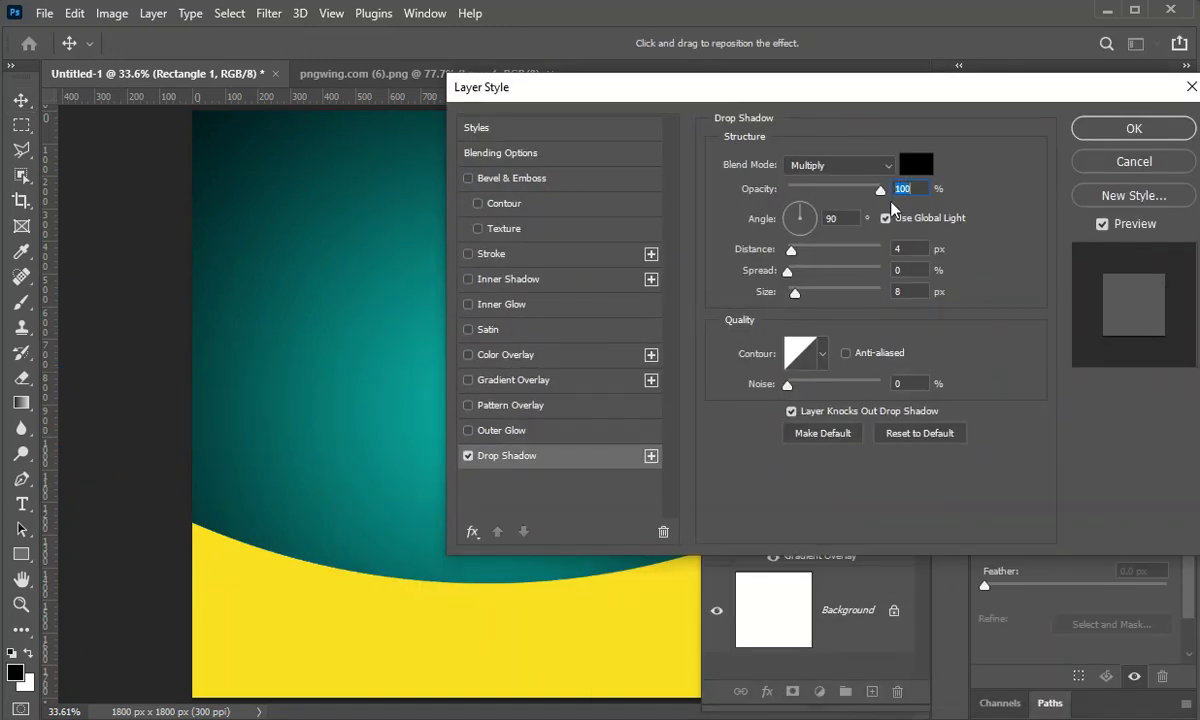
{"action": "left_click", "coordinate": [888, 165]}
{"action": "left_click", "coordinate": [860, 163]}
{"action": "left_click_drag", "start_coordinate": [890, 90], "coordinate": [830, 221]}
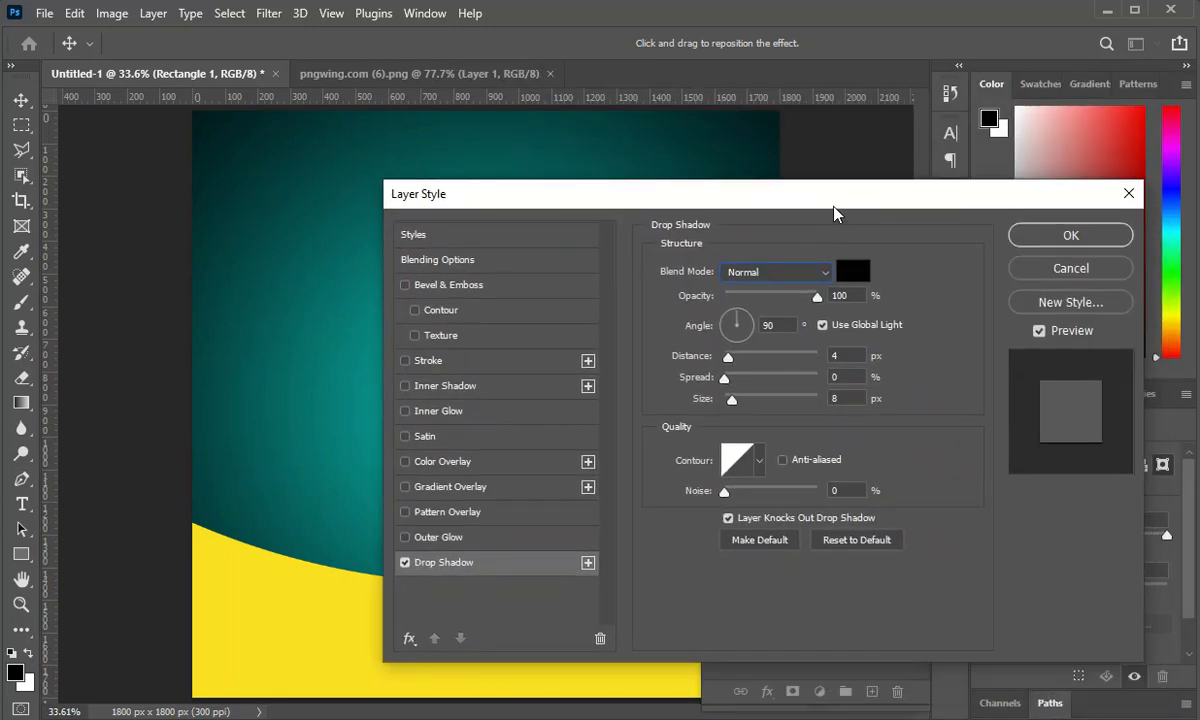
{"action": "mouse_move", "coordinate": [728, 357]}
{"action": "left_mouse_down"}
{"action": "mouse_move", "coordinate": [786, 360]}
{"action": "mouse_move", "coordinate": [753, 357]}
{"action": "mouse_move", "coordinate": [797, 381]}
{"action": "mouse_move", "coordinate": [724, 381]}
{"action": "left_mouse_up"}
{"action": "mouse_move", "coordinate": [912, 200]}
{"action": "left_mouse_down"}
{"action": "mouse_move", "coordinate": [911, 557]}
{"action": "mouse_move", "coordinate": [905, 217]}
{"action": "left_mouse_up"}
{"action": "left_click", "coordinate": [1022, 258]}
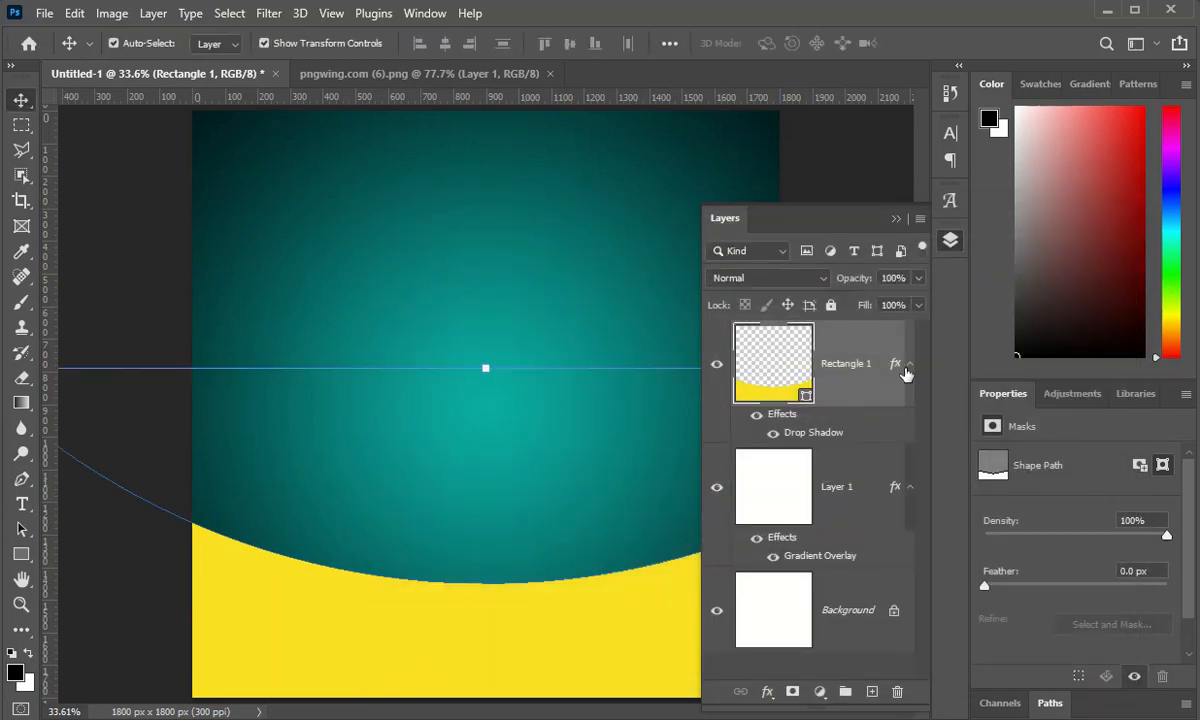
Step: Place the roast chicken plate from pngwing.com (6).png near the centre of Untitled-1, directly above the gradient layer
{"action": "left_click", "coordinate": [574, 260]}
{"action": "left_click", "coordinate": [896, 218]}
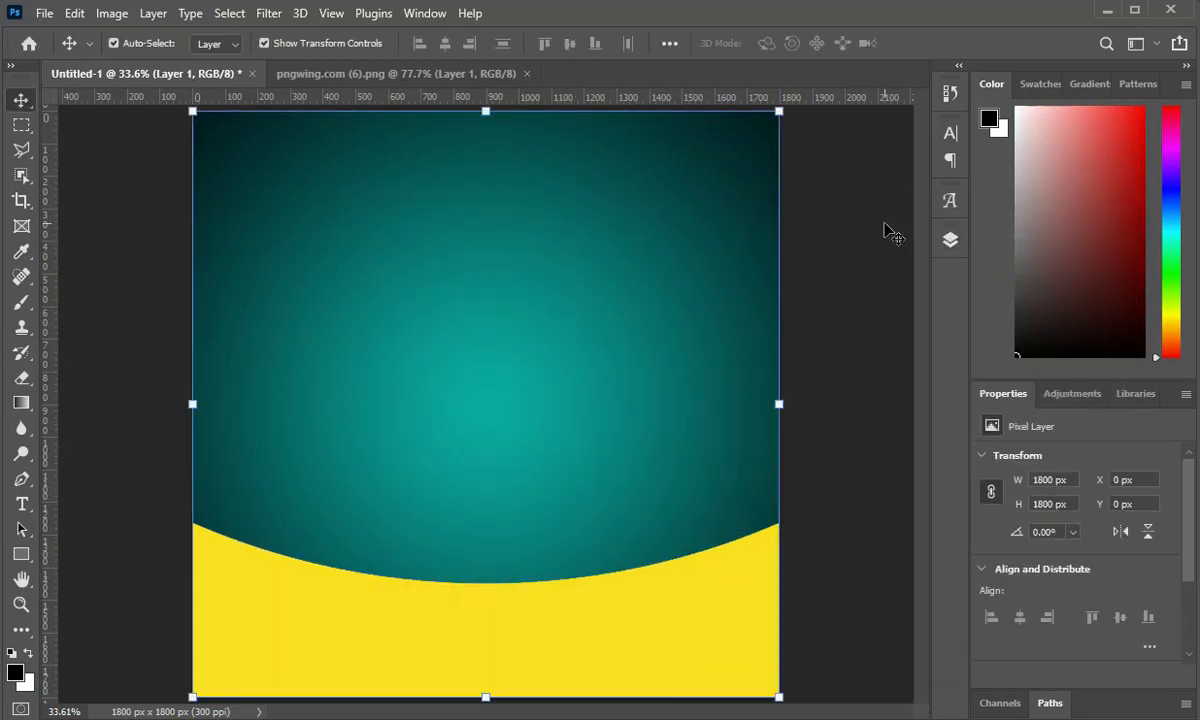
{"action": "left_click", "coordinate": [396, 73]}
{"action": "left_click_drag", "start_coordinate": [451, 362], "coordinate": [535, 465]}
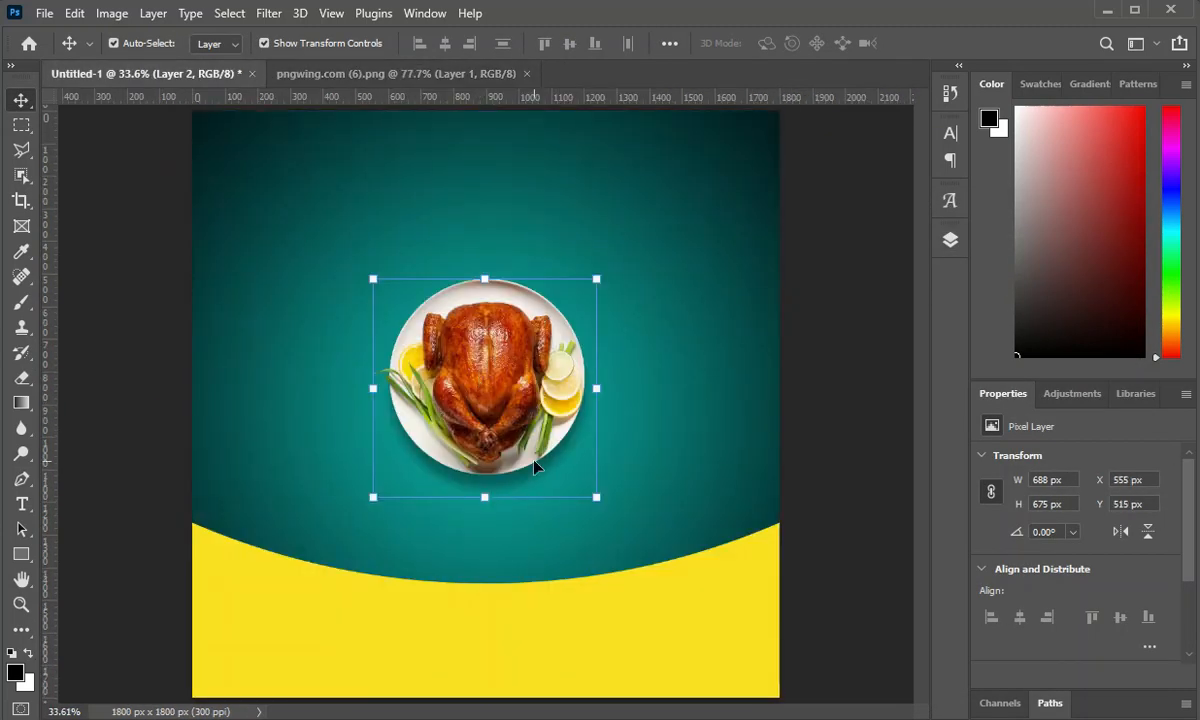
Step: Enlarge the roast chicken plate to about 150% of its size, keeping it centred above the yellow band
{"action": "left_click_drag", "start_coordinate": [596, 499], "coordinate": [654, 581]}
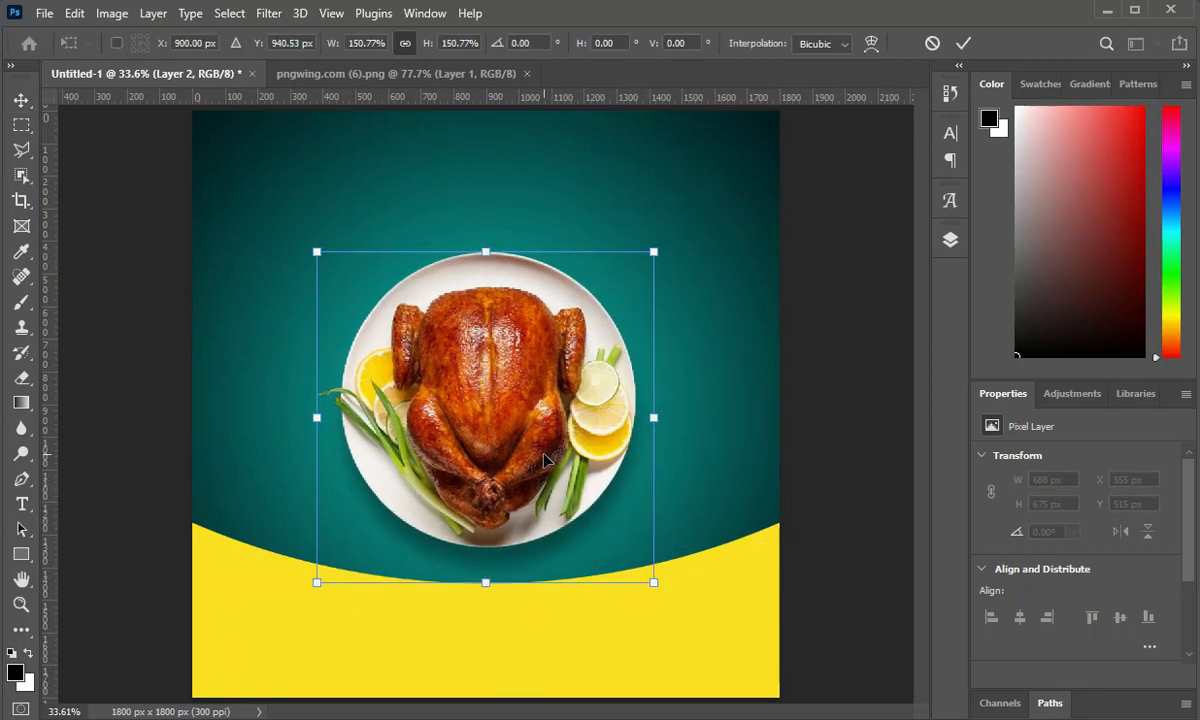
{"action": "key", "text": "Return"}
Step: Add a new empty layer directly above the gradient background layer, beneath the chicken plate
{"action": "left_click", "coordinate": [952, 239]}
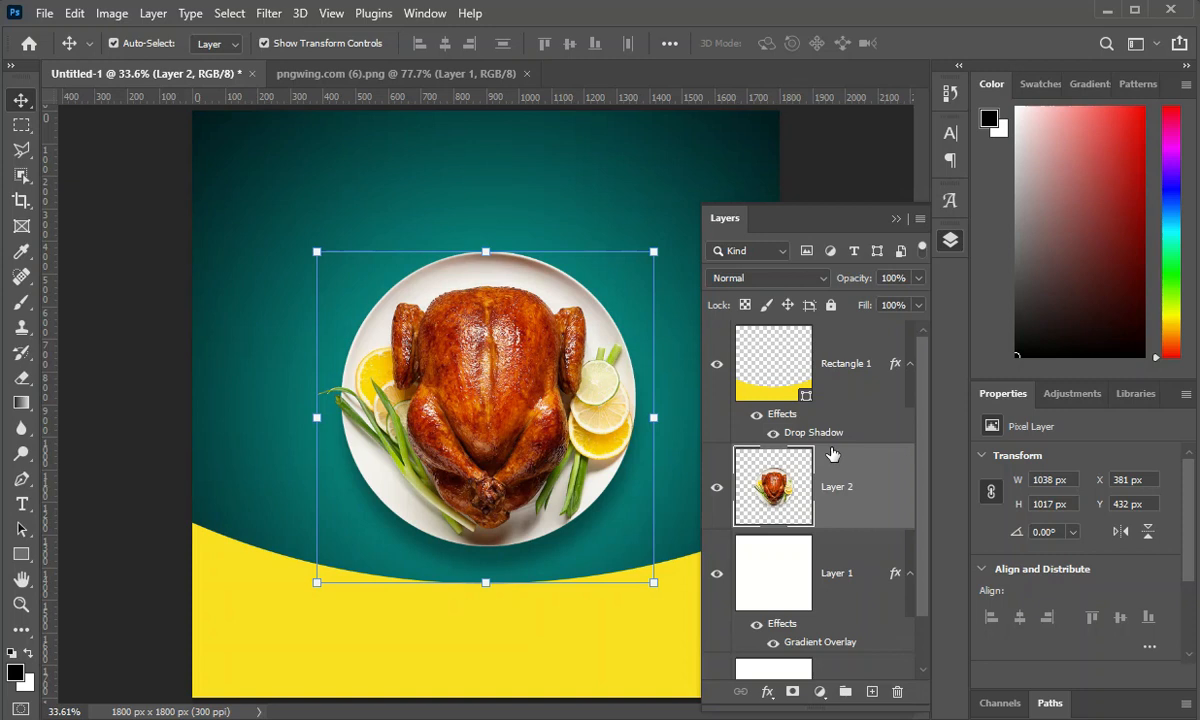
{"action": "left_click", "coordinate": [855, 573]}
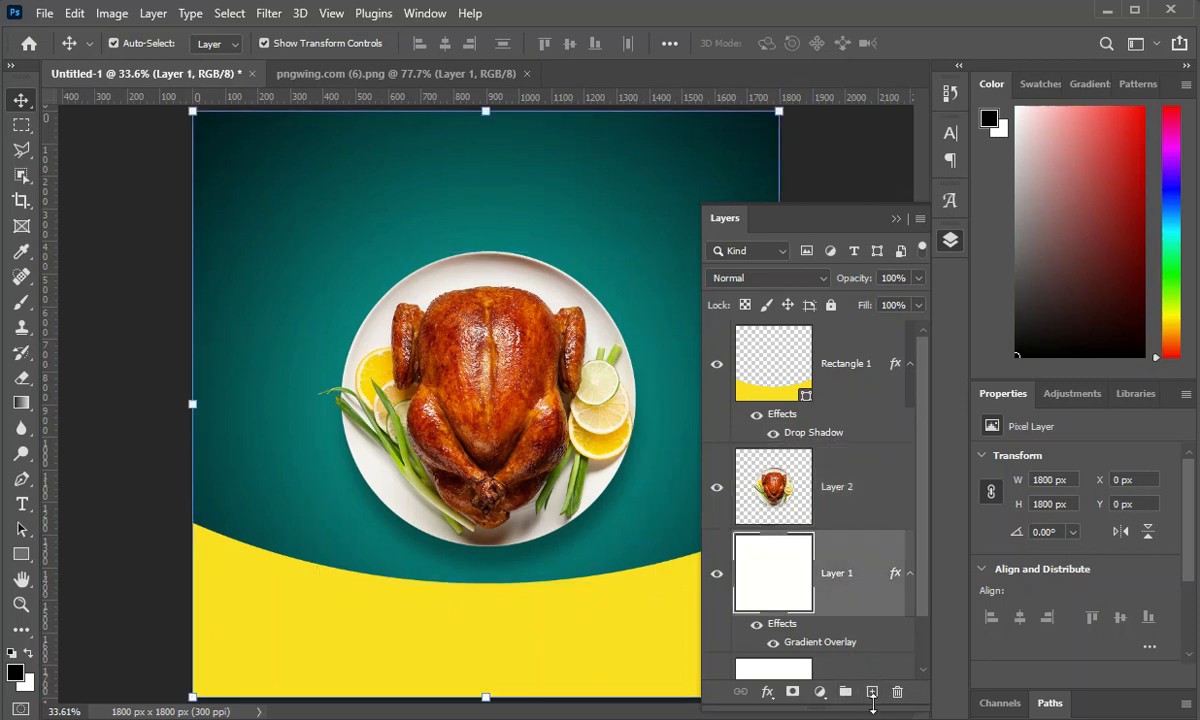
{"action": "left_click", "coordinate": [872, 691]}
{"action": "left_click", "coordinate": [898, 222]}
Step: Shade the area behind the plate with a soft black 1300 px Brush at 20% opacity, flow and smoothing
{"action": "left_click", "coordinate": [21, 302]}
{"action": "left_click", "coordinate": [85, 302]}
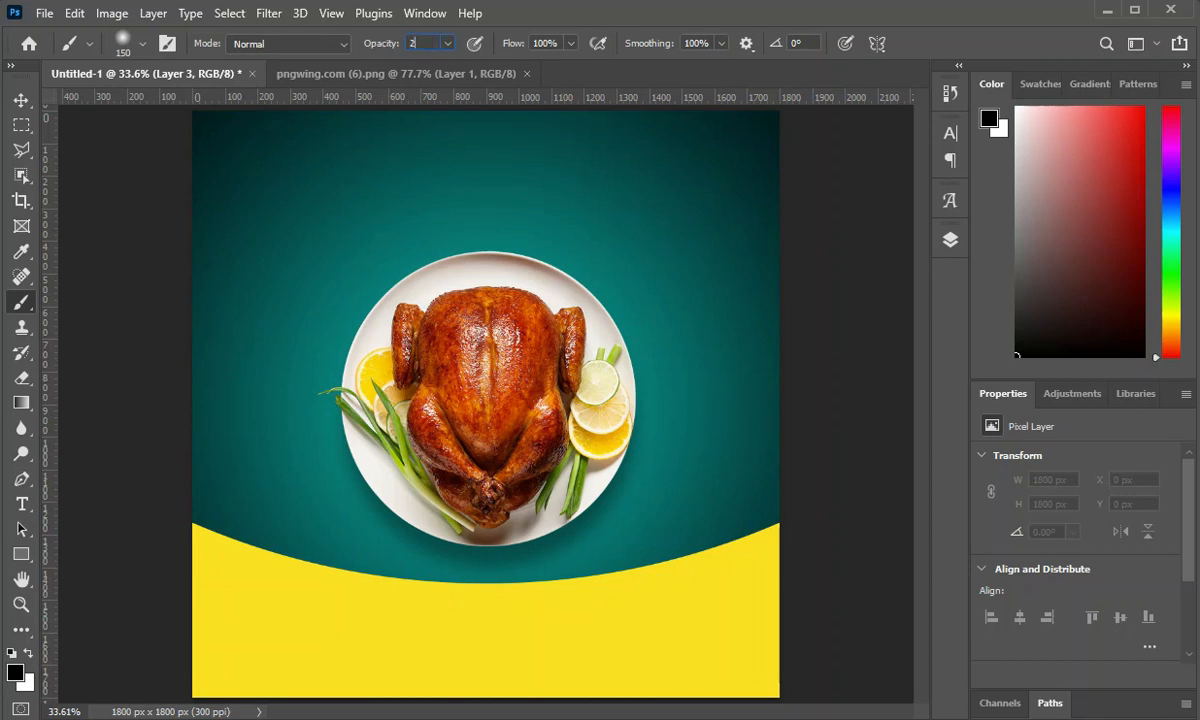
{"action": "key", "text": "bracketright"}
{"action": "key", "text": "bracketright"}
{"action": "key", "text": "bracketright"}
{"action": "key", "text": "bracketright"}
{"action": "key", "text": "bracketright"}
{"action": "key", "text": "bracketright"}
{"action": "key", "text": "bracketright"}
{"action": "key", "text": "bracketright"}
{"action": "key", "text": "bracketright"}
{"action": "key", "text": "bracketright"}
{"action": "key", "text": "bracketright"}
{"action": "key", "text": "bracketright"}
{"action": "key", "text": "bracketright"}
{"action": "key", "text": "bracketright"}
{"action": "key", "text": "bracketright"}
{"action": "key", "text": "bracketright"}
{"action": "key", "text": "bracketright"}
{"action": "key", "text": "bracketright"}
{"action": "key", "text": "bracketright"}
{"action": "key", "text": "bracketright"}
{"action": "key", "text": "bracketleft"}
{"action": "key", "text": "bracketleft"}
{"action": "key", "text": "bracketleft"}
{"action": "key", "text": "bracketleft"}
{"action": "key", "text": "bracketleft"}
{"action": "key", "text": "bracketleft"}
{"action": "key", "text": "bracketleft"}
{"action": "key", "text": "bracketleft"}
{"action": "key", "text": "bracketright"}
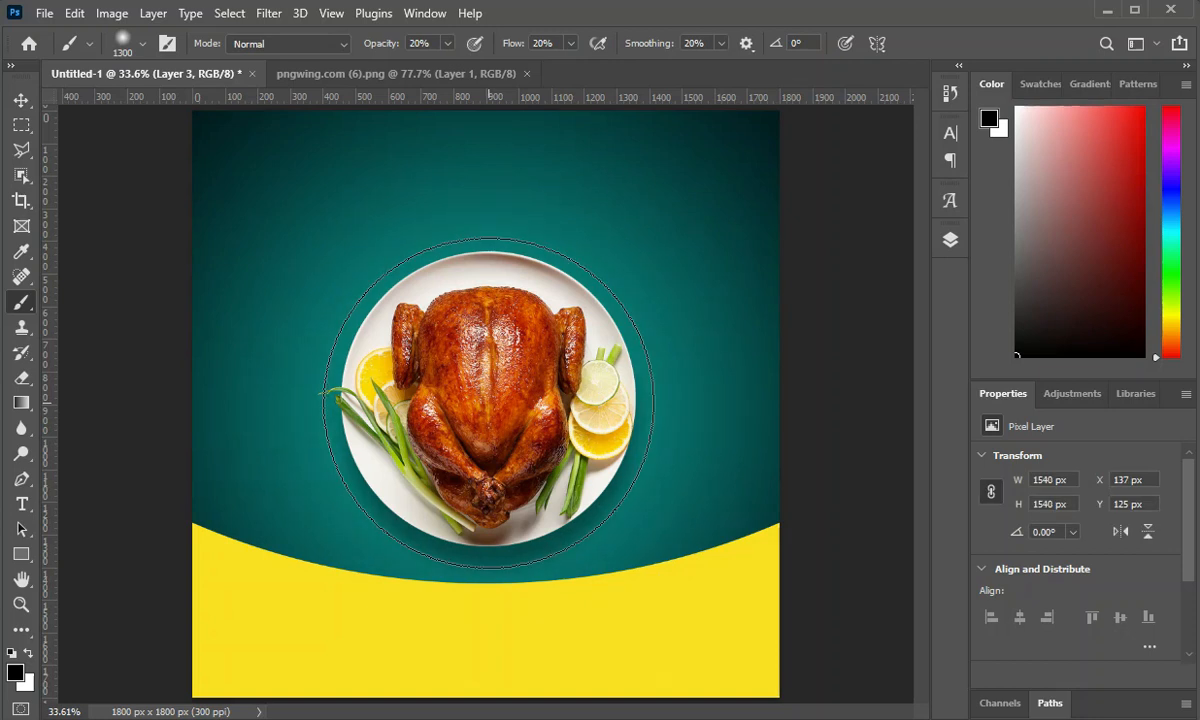
{"action": "left_click", "coordinate": [950, 240]}
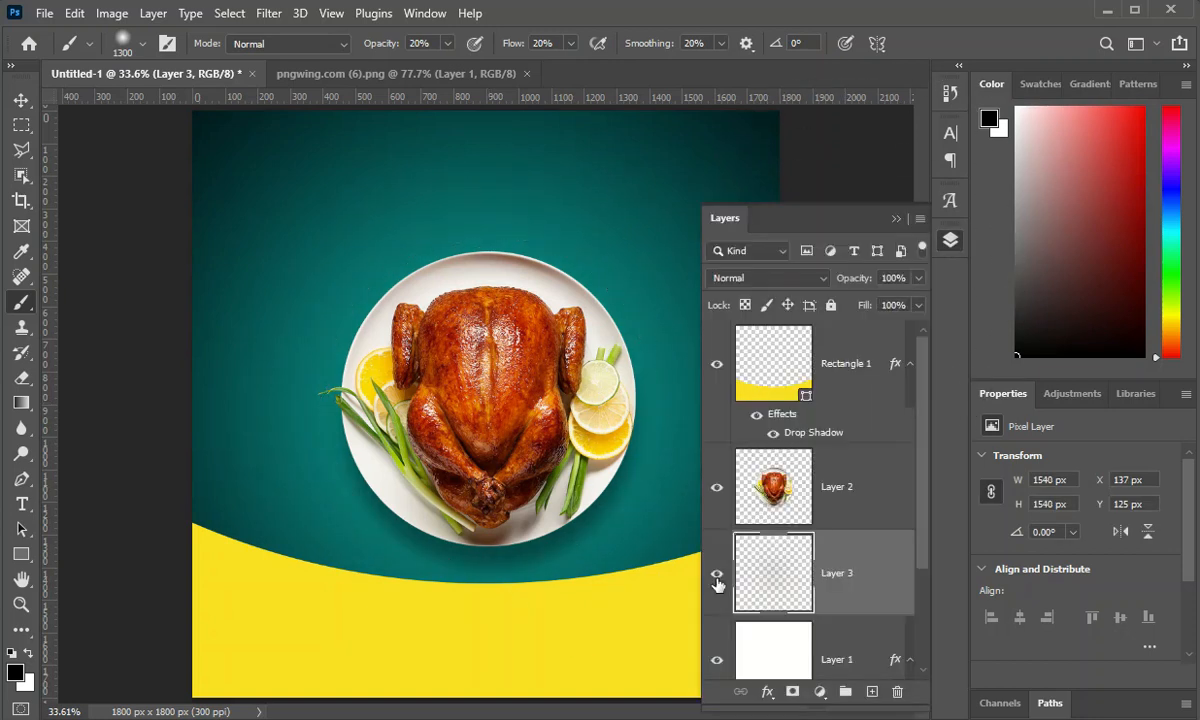
Step: Add a new empty layer above the yellow band's Rectangle 1 layer
{"action": "left_click", "coordinate": [837, 382]}
{"action": "left_click", "coordinate": [23, 100]}
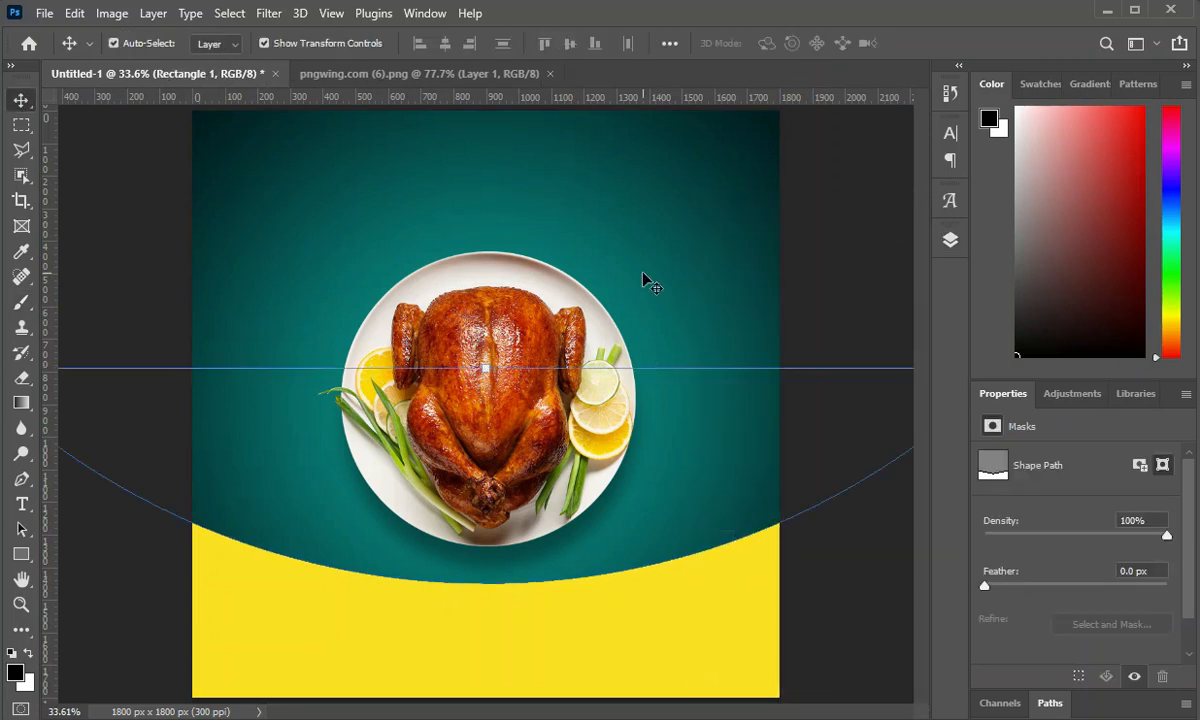
{"action": "left_click", "coordinate": [955, 238]}
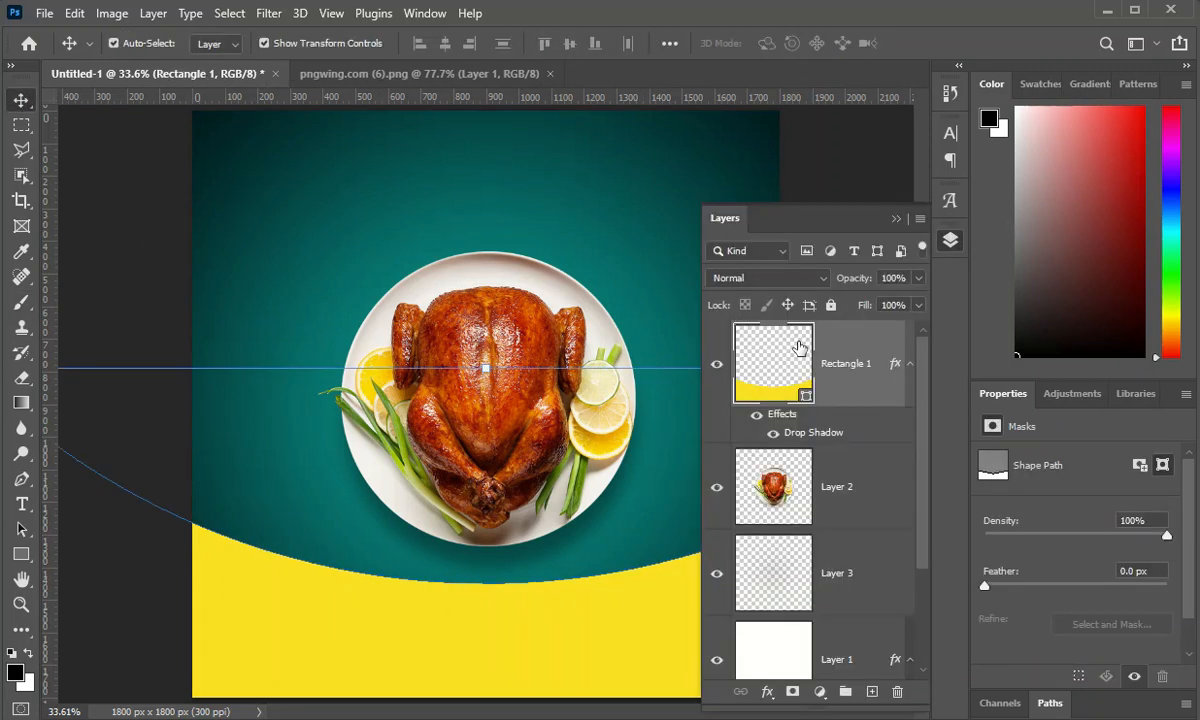
{"action": "left_click", "coordinate": [872, 691]}
{"action": "left_click", "coordinate": [896, 219]}
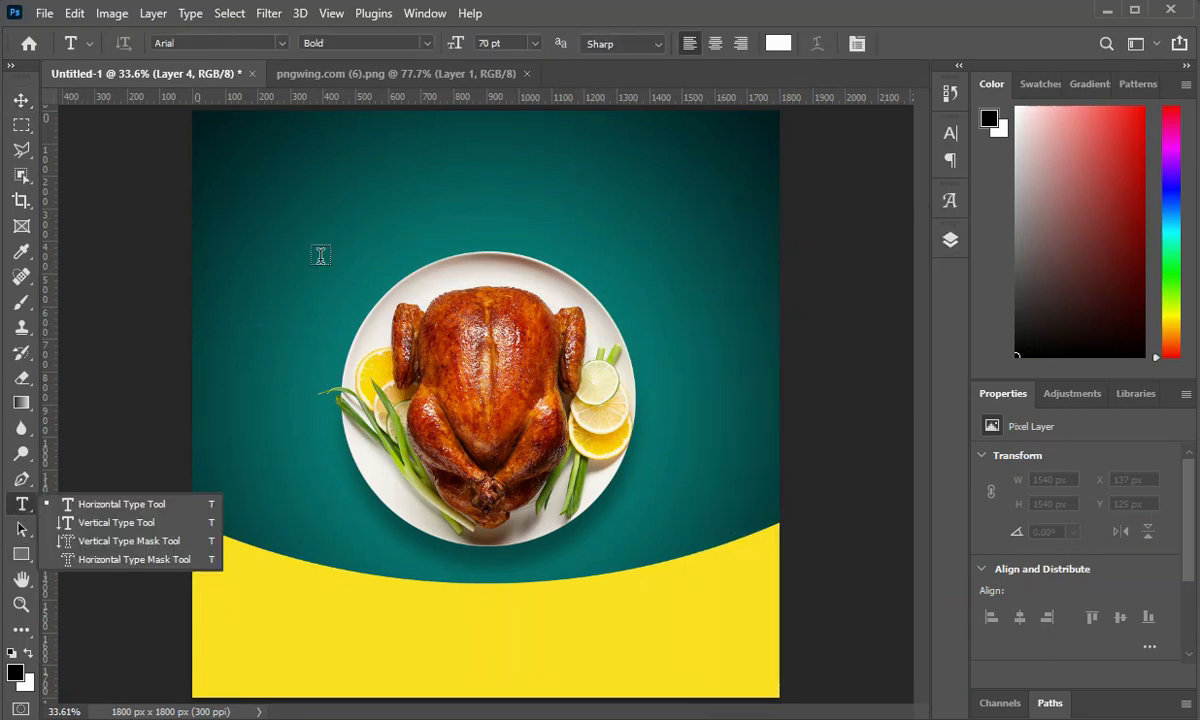
Step: Add the horizontal text "Special" at 24 pt above the chicken plate
{"action": "left_click", "coordinate": [183, 503]}
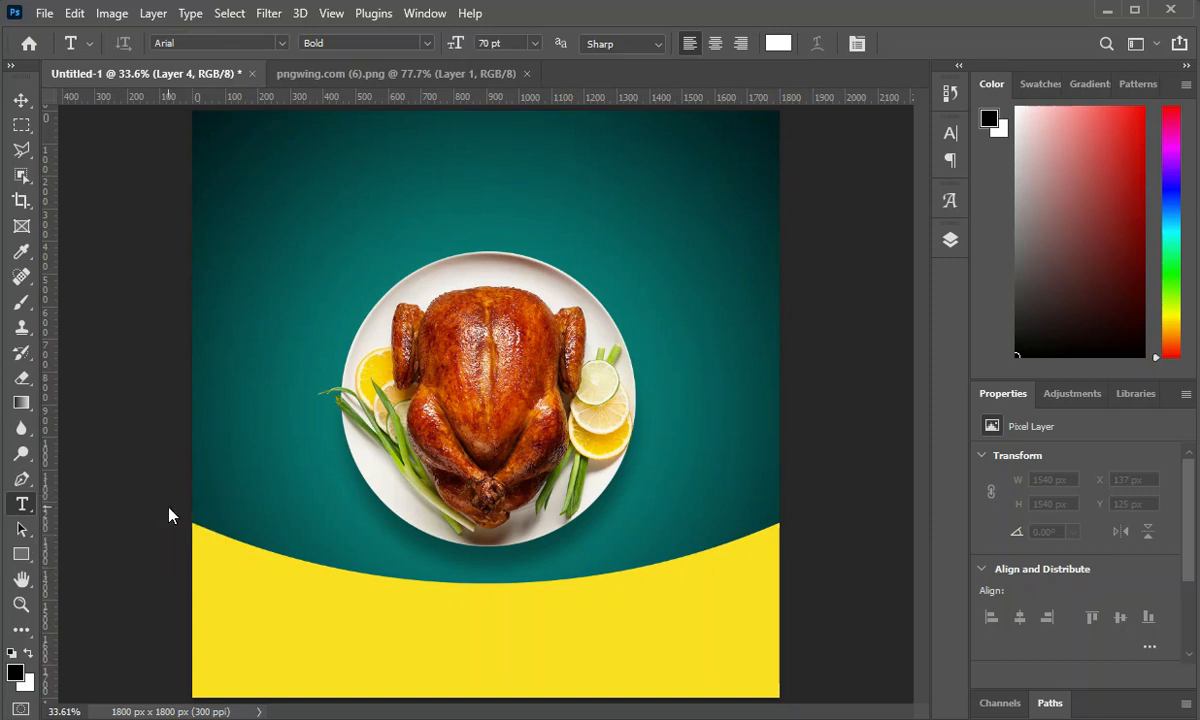
{"action": "left_click", "coordinate": [365, 197]}
{"action": "left_click_drag", "start_coordinate": [455, 43], "coordinate": [415, 47]}
{"action": "type", "text": "Special"}
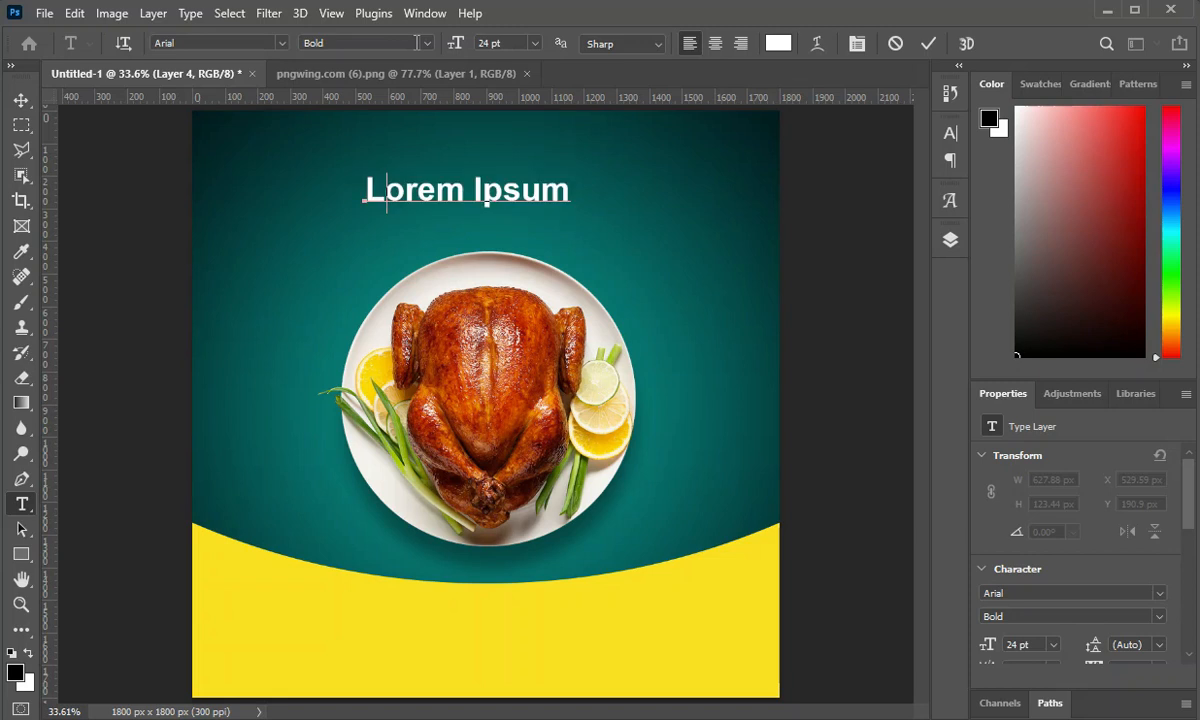
Step: Set the "Special" text to the Fontjek font in white
{"action": "key", "text": "ctrl+a"}
{"action": "left_click", "coordinate": [284, 44]}
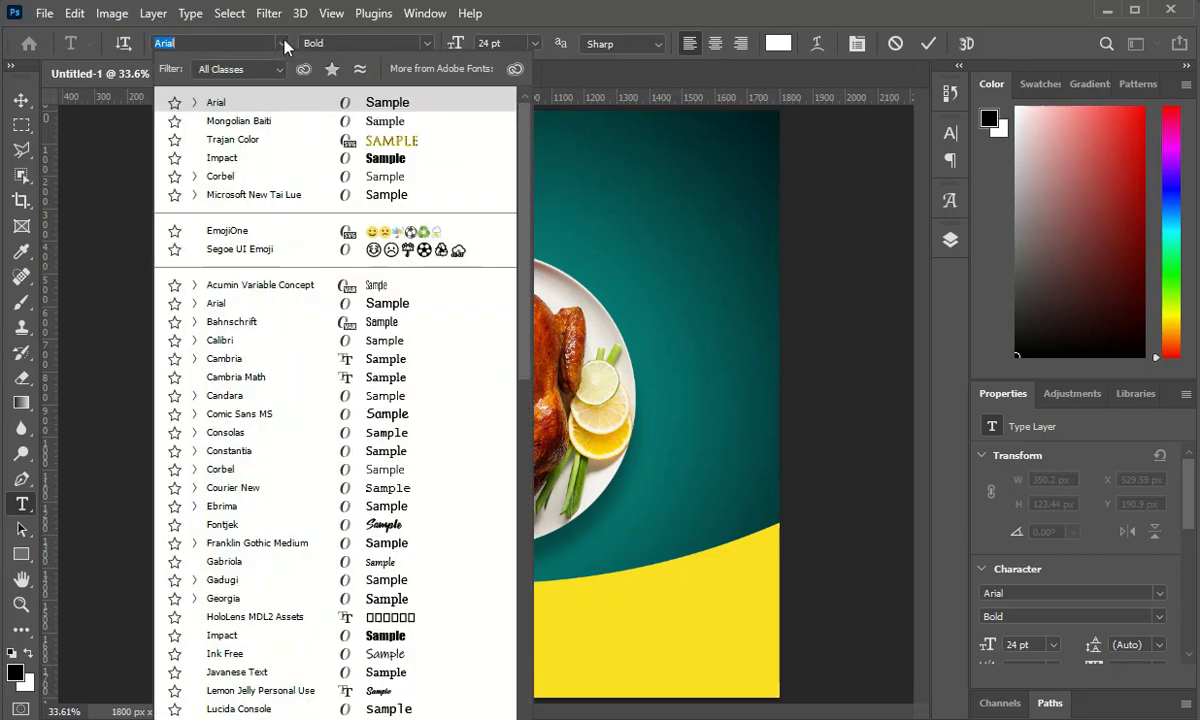
{"action": "scroll", "coordinate": [303, 190], "scroll_direction": "down", "scroll_amount": 3}
{"action": "left_click", "coordinate": [383, 403]}
{"action": "left_click", "coordinate": [281, 43]}
{"action": "left_click", "coordinate": [398, 541]}
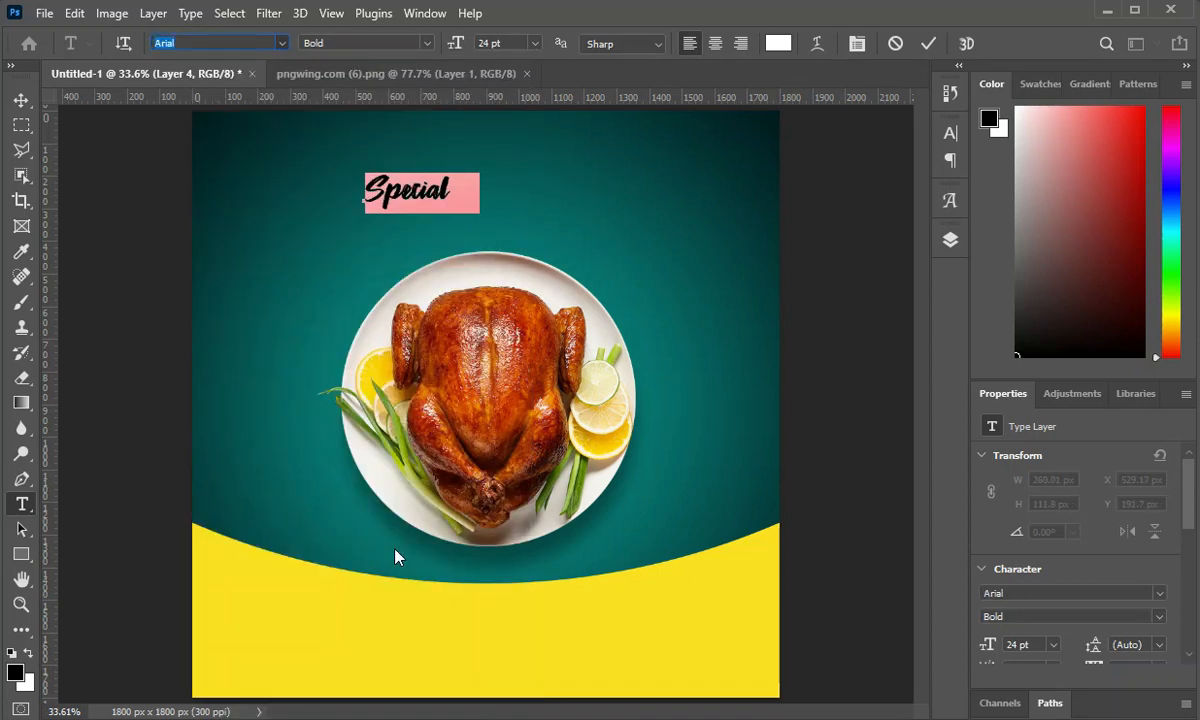
{"action": "left_click", "coordinate": [778, 43]}
{"action": "left_click", "coordinate": [1103, 366]}
{"action": "key", "text": "ctrl+Return"}
Step: Enlarge the "Special" text to about 69 pt so it spans the area above the plate
{"action": "key", "text": "ctrl+t"}
{"action": "left_click_drag", "start_coordinate": [458, 216], "coordinate": [575, 229]}
{"action": "key", "text": "Return"}
Step: Move the chicken plate down close to the yellow band, then lower the "Special" text slightly and enlarge it to about 102%
{"action": "left_click", "coordinate": [505, 390]}
{"action": "left_click_drag", "start_coordinate": [513, 378], "coordinate": [513, 400]}
{"action": "left_click", "coordinate": [549, 201]}
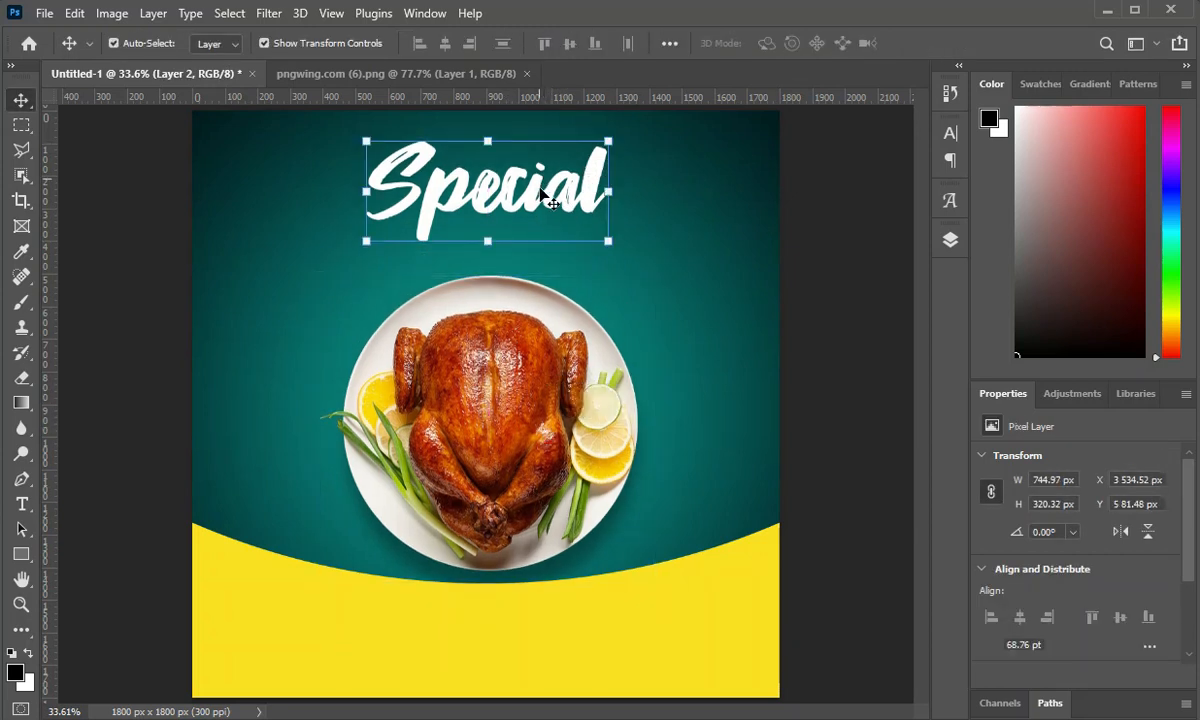
{"action": "left_click_drag", "start_coordinate": [549, 201], "coordinate": [549, 209]}
{"action": "key", "text": "ctrl+t"}
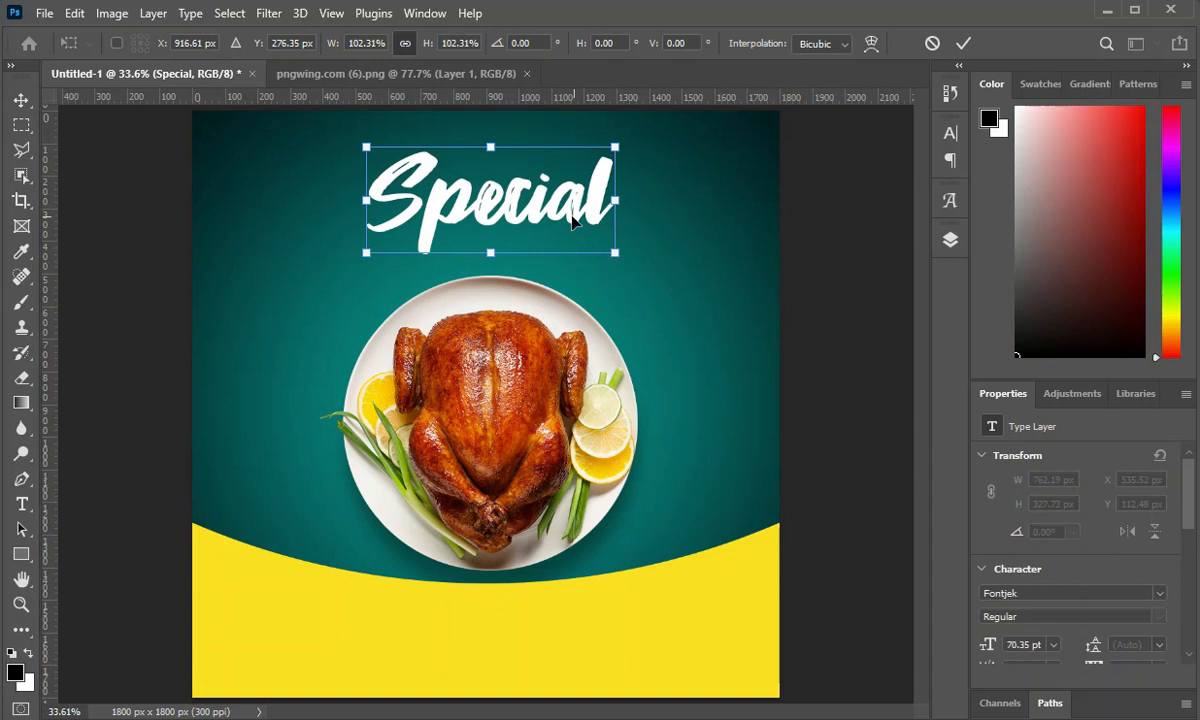
{"action": "key", "text": "Return"}
Step: Duplicate the "Special" text below the original and change the copy's wording to "Today"
{"action": "left_click_drag", "start_coordinate": [571, 236], "coordinate": [642, 302]}
{"action": "left_click", "coordinate": [950, 239]}
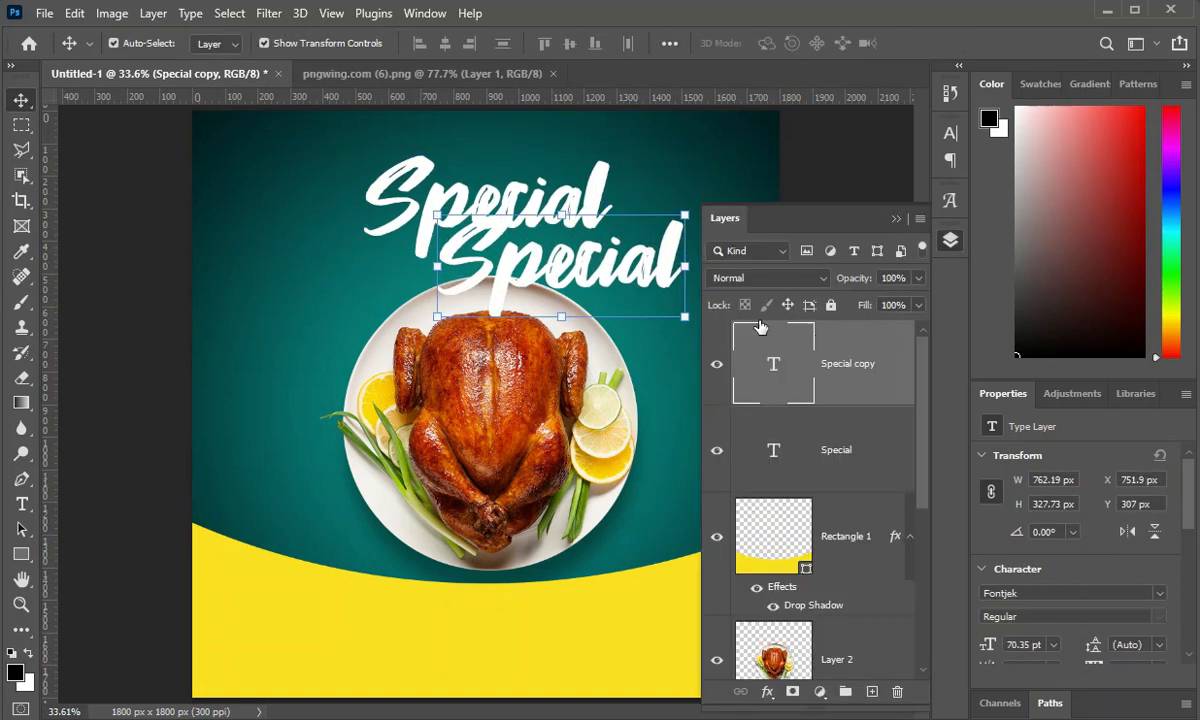
{"action": "double_click", "coordinate": [773, 363]}
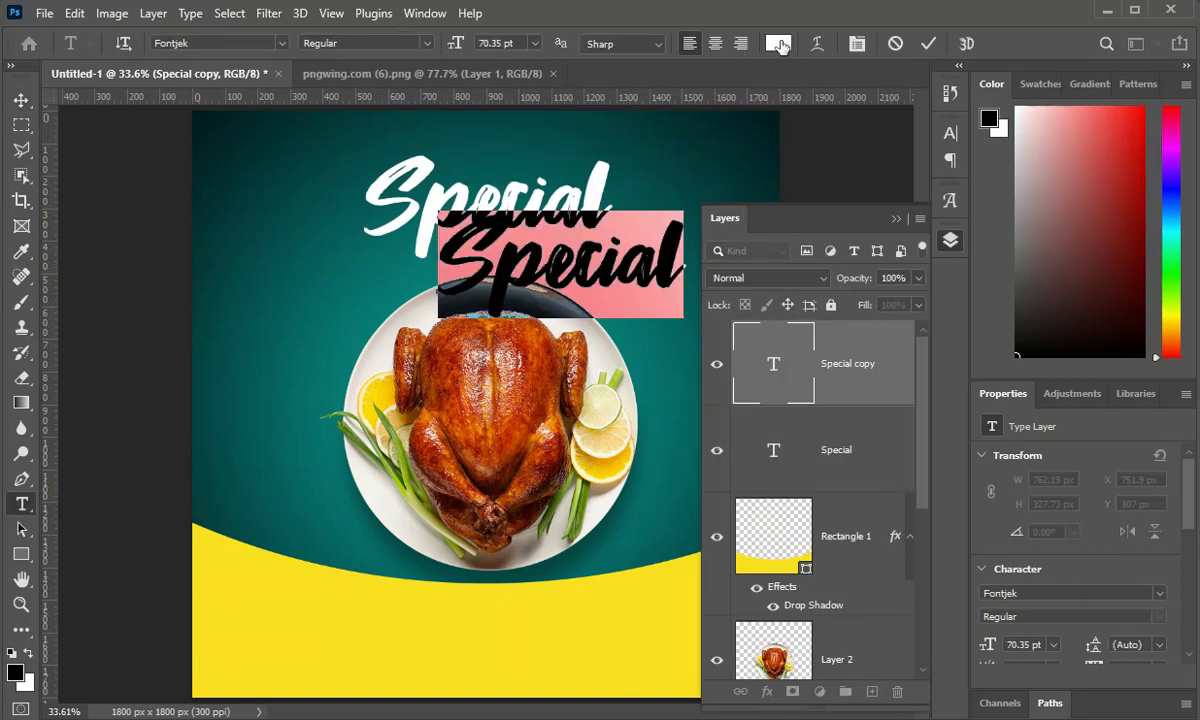
{"action": "type", "text": "Today"}
Step: Colour the "Today" text with the yellow sampled from the bottom band, using the Fontjek font
{"action": "key", "text": "ctrl+a"}
{"action": "left_click", "coordinate": [778, 43]}
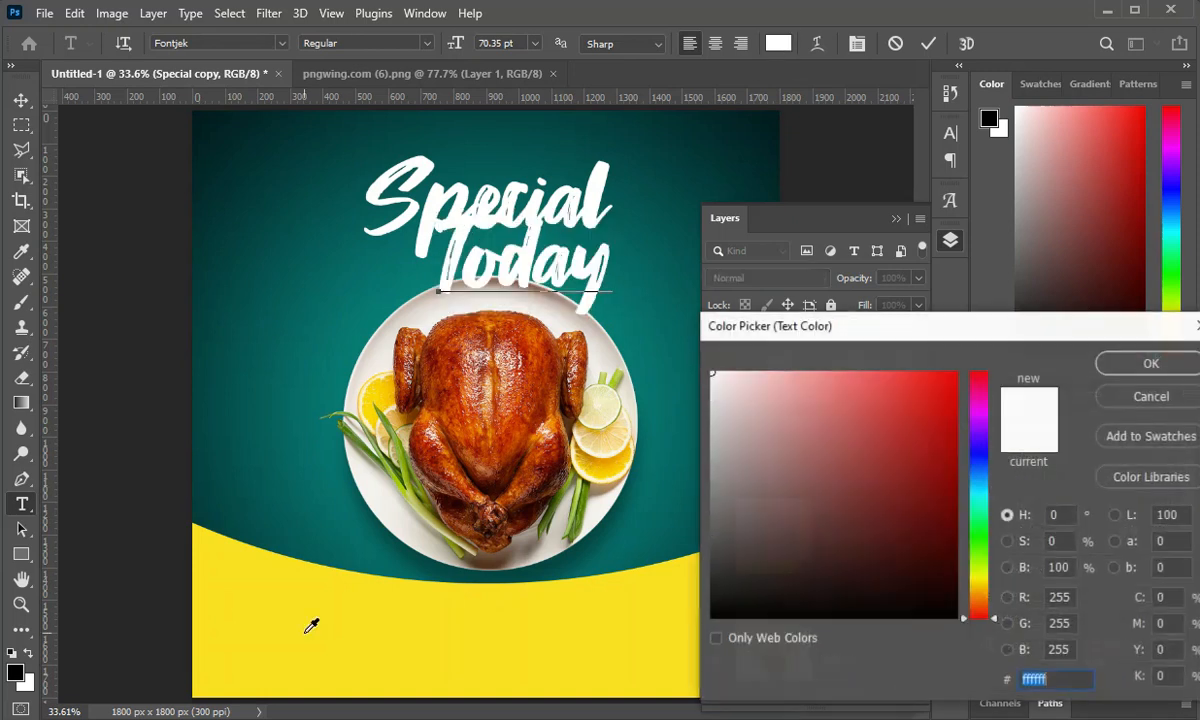
{"action": "left_click", "coordinate": [580, 600]}
{"action": "left_click", "coordinate": [1149, 363]}
{"action": "left_click", "coordinate": [283, 43]}
{"action": "left_click", "coordinate": [390, 102]}
Step: Shrink the "Today" text to about 37 pt and place it just above "Special"
{"action": "left_click", "coordinate": [21, 100]}
{"action": "left_click_drag", "start_coordinate": [610, 316], "coordinate": [513, 157]}
{"action": "key", "text": "Return"}
Step: Duplicate the yellow "Today" text below the end of "Special" and change the copy's wording to "Chicken"
{"action": "left_click_drag", "start_coordinate": [524, 215], "coordinate": [614, 325]}
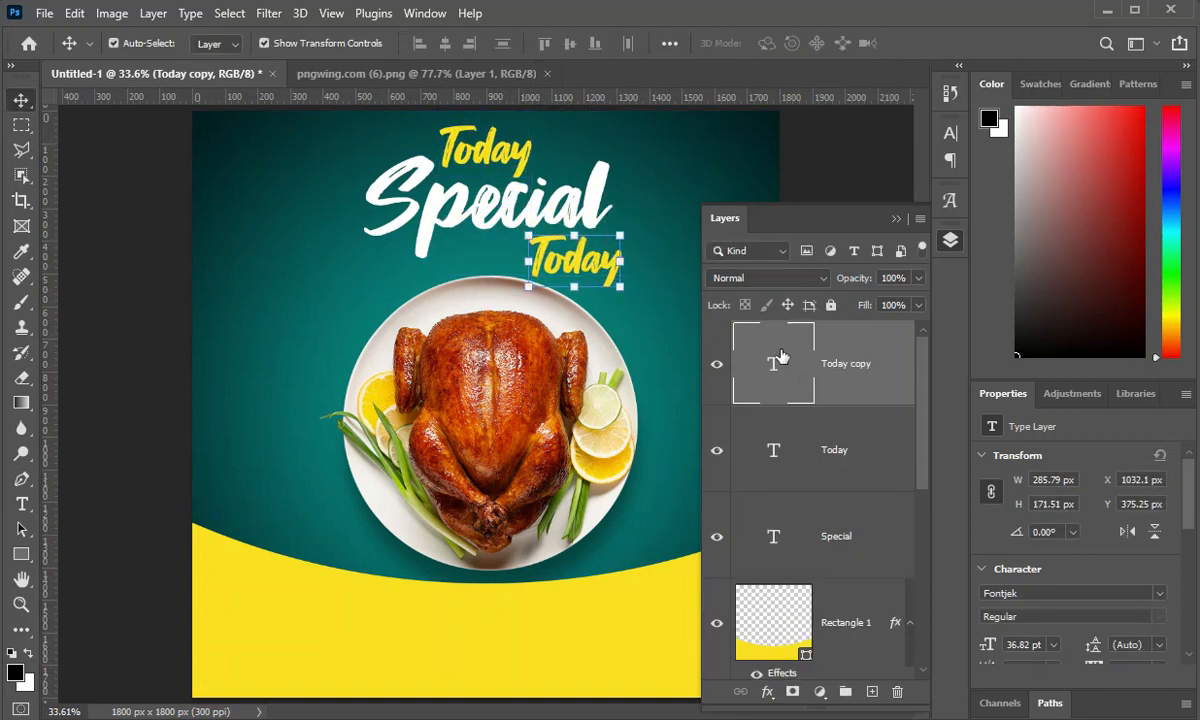
{"action": "double_click", "coordinate": [594, 259]}
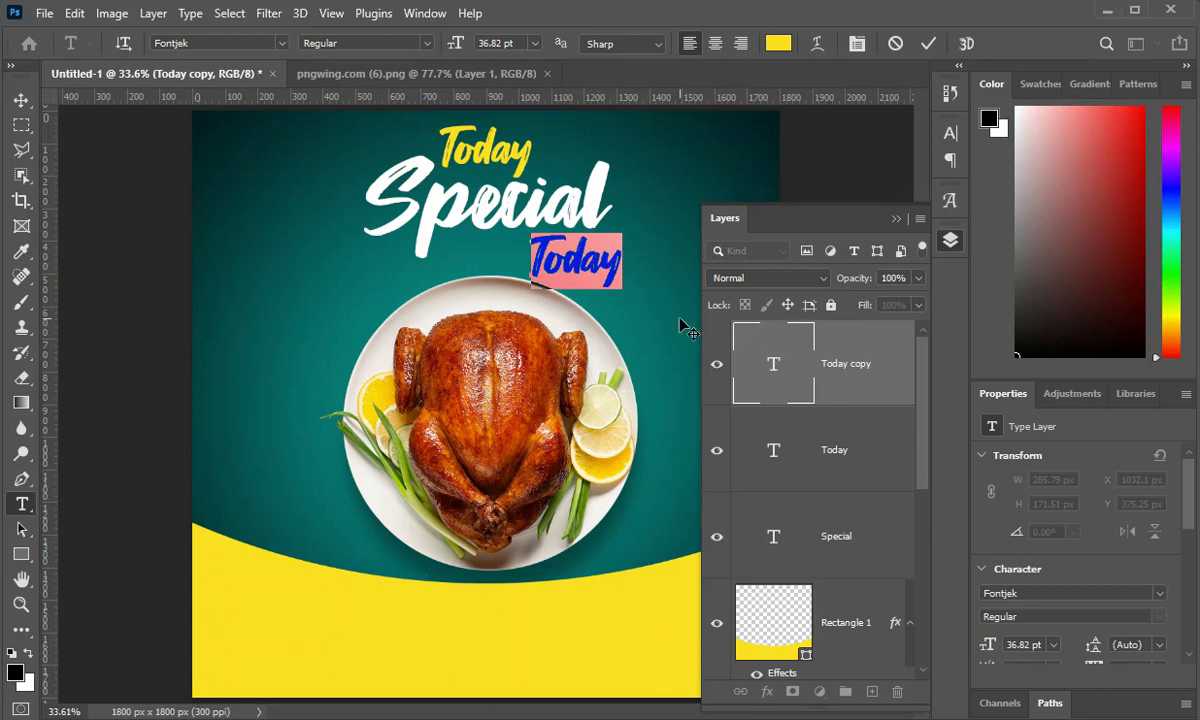
{"action": "type", "text": "Chicken"}
Step: Change the font of the "Chicken" text to Lemon Jelly Personal Use
{"action": "key", "text": "ctrl+a"}
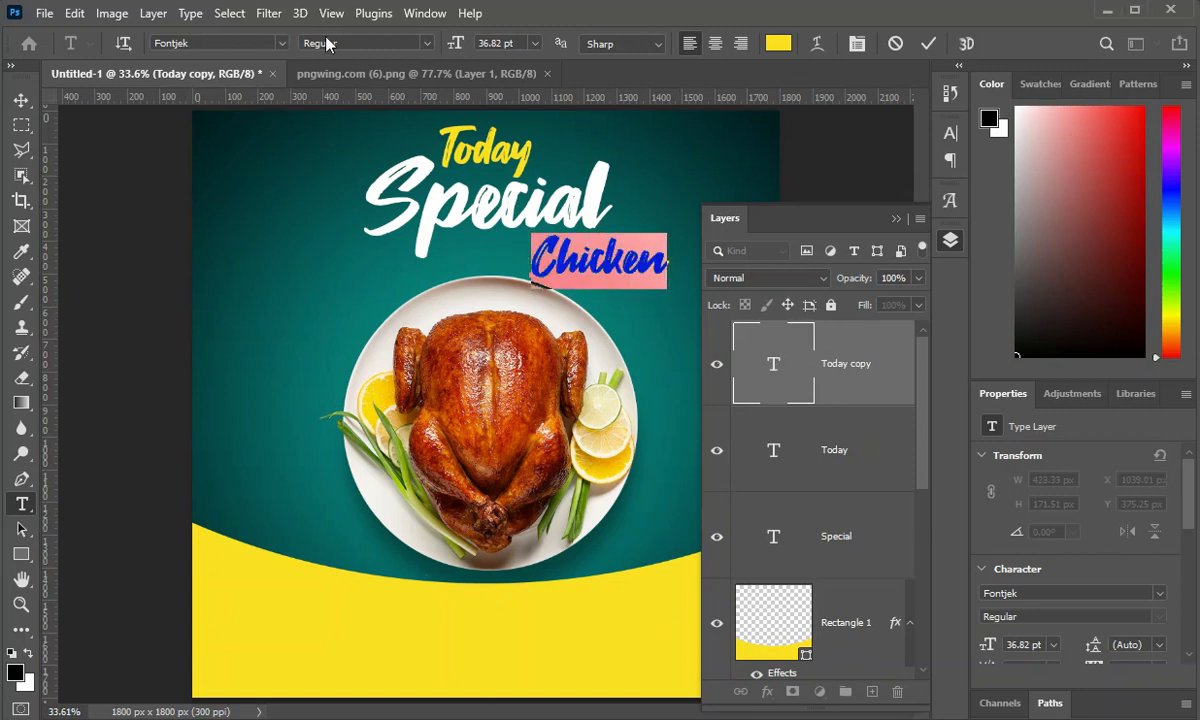
{"action": "left_click", "coordinate": [282, 43]}
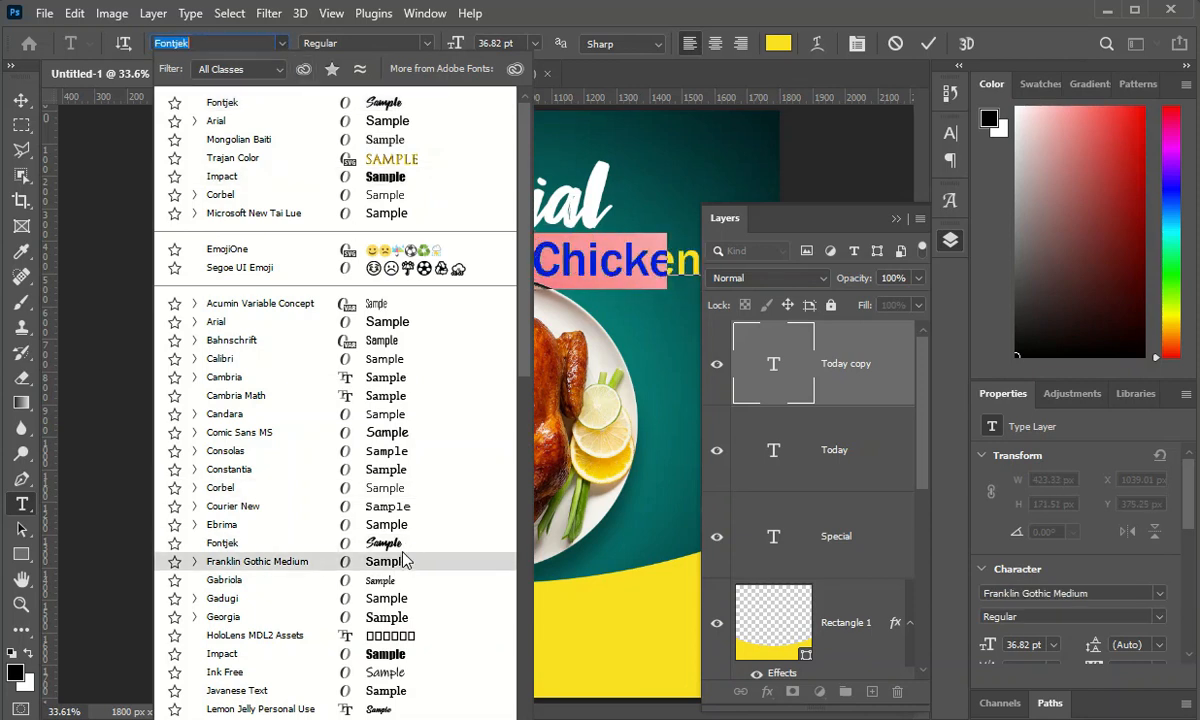
{"action": "left_click", "coordinate": [395, 709]}
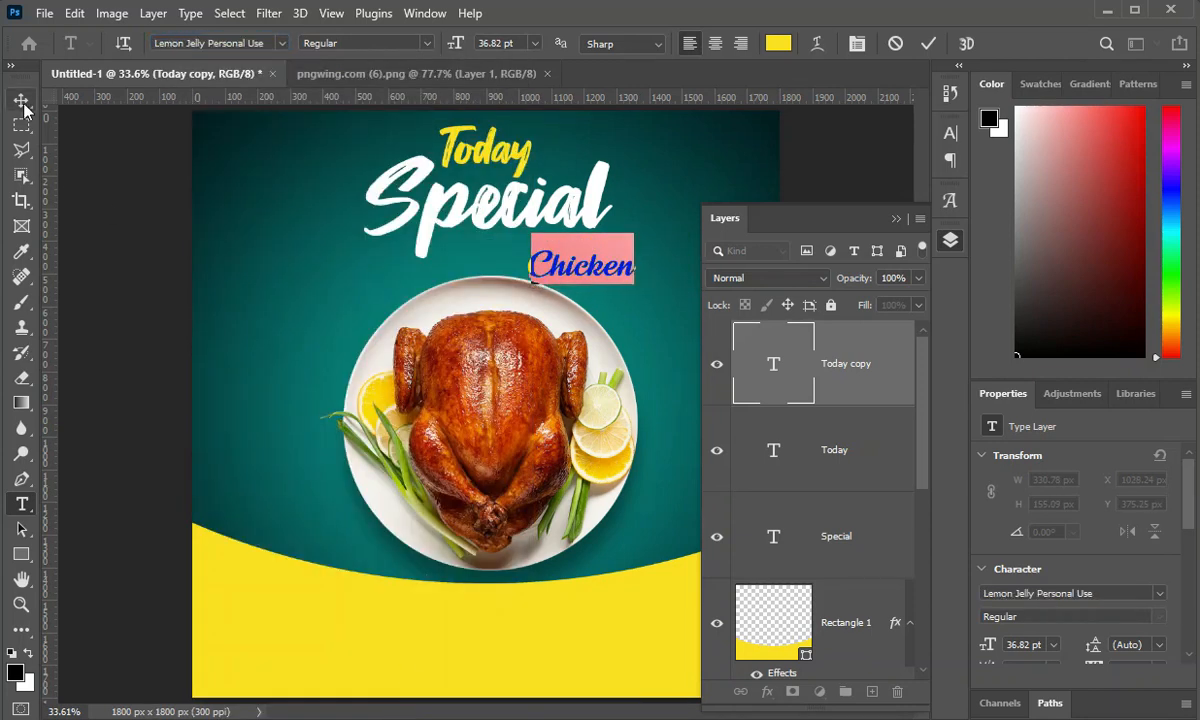
Step: Enlarge the "Chicken" text to about 177% and shift it about 66 px to the right below "Special"
{"action": "left_click", "coordinate": [21, 100]}
{"action": "left_click_drag", "start_coordinate": [635, 283], "coordinate": [720, 293]}
{"action": "left_click", "coordinate": [897, 221]}
{"action": "left_click_drag", "start_coordinate": [686, 276], "coordinate": [707, 276]}
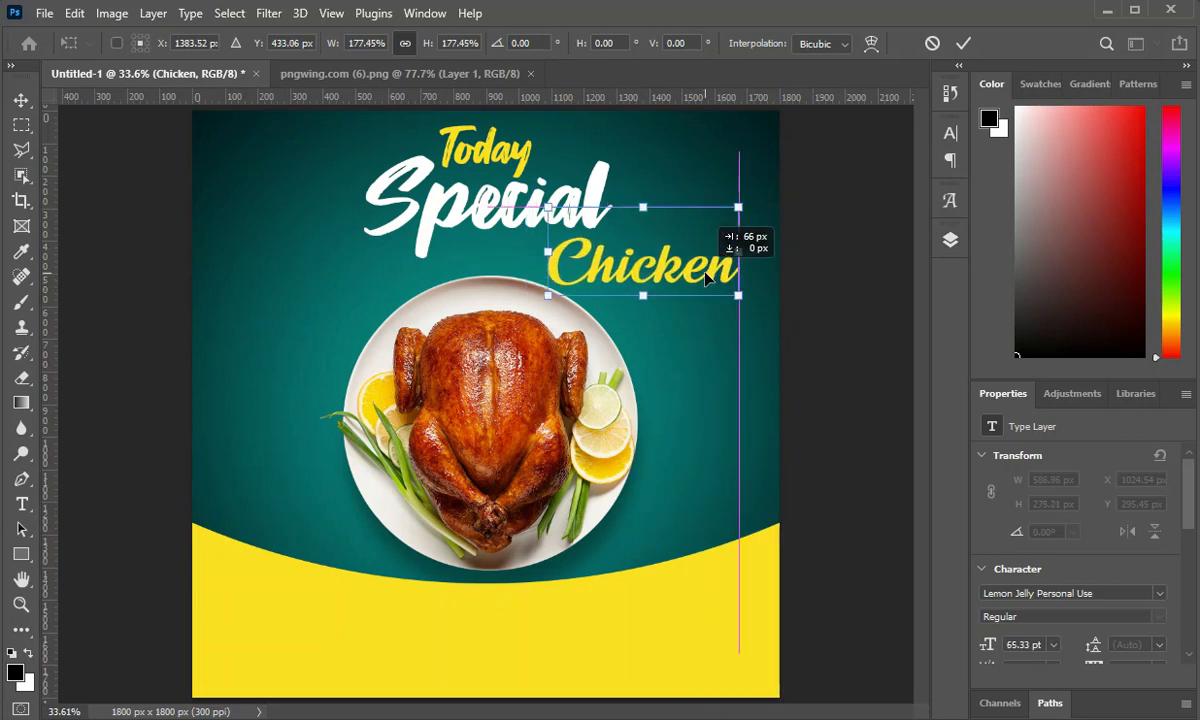
{"action": "key", "text": "Return"}
{"action": "left_click", "coordinate": [592, 305]}
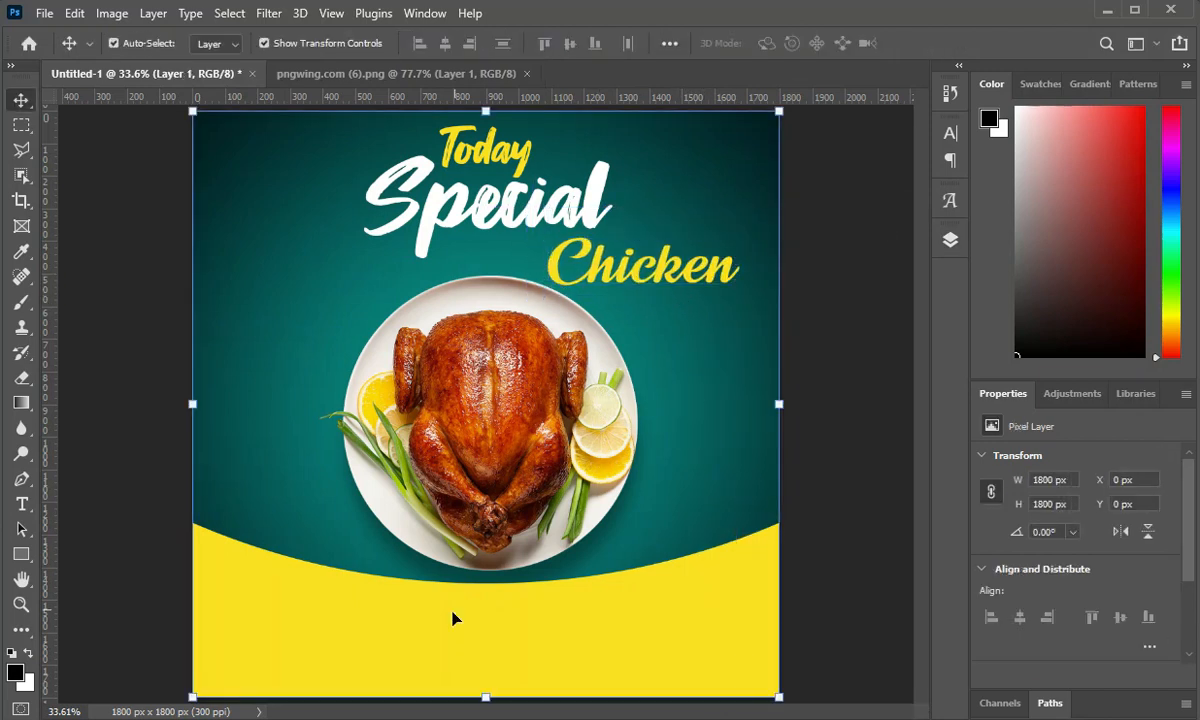
Step: Draw a black rectangle about 435 by 123 px on the left of the yellow band and bring its layer above the band
{"action": "left_click_drag", "start_coordinate": [35, 554], "coordinate": [85, 557]}
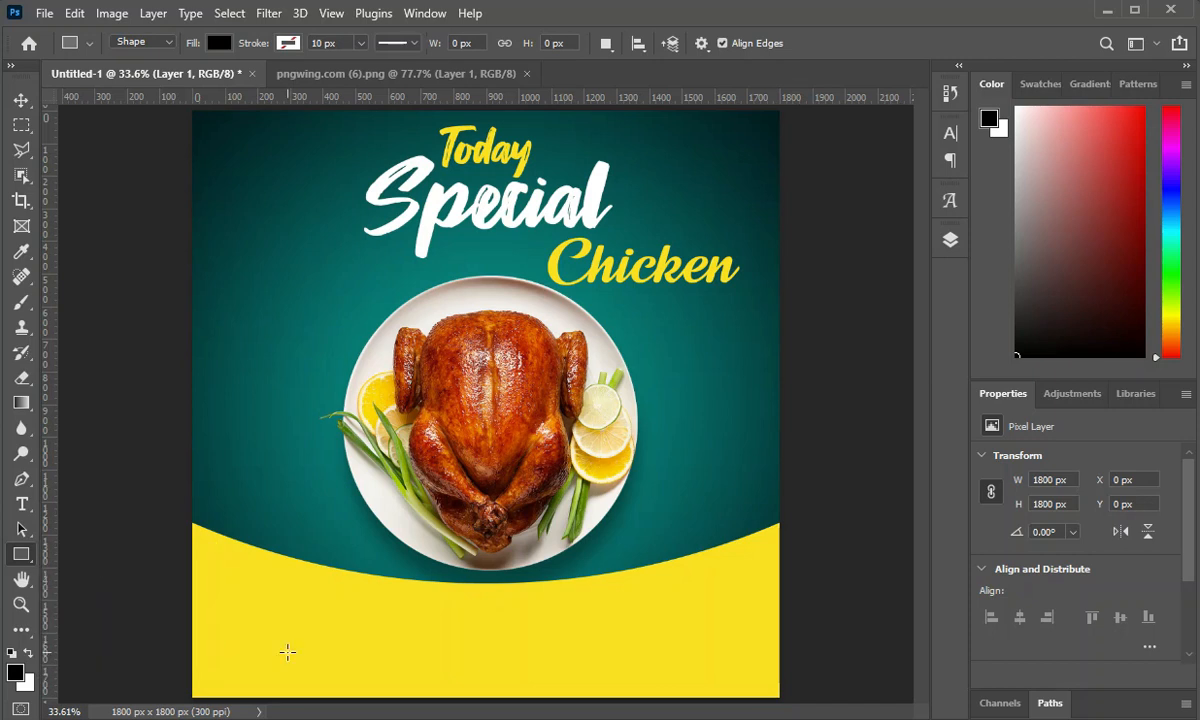
{"action": "left_click_drag", "start_coordinate": [213, 603], "coordinate": [358, 643]}
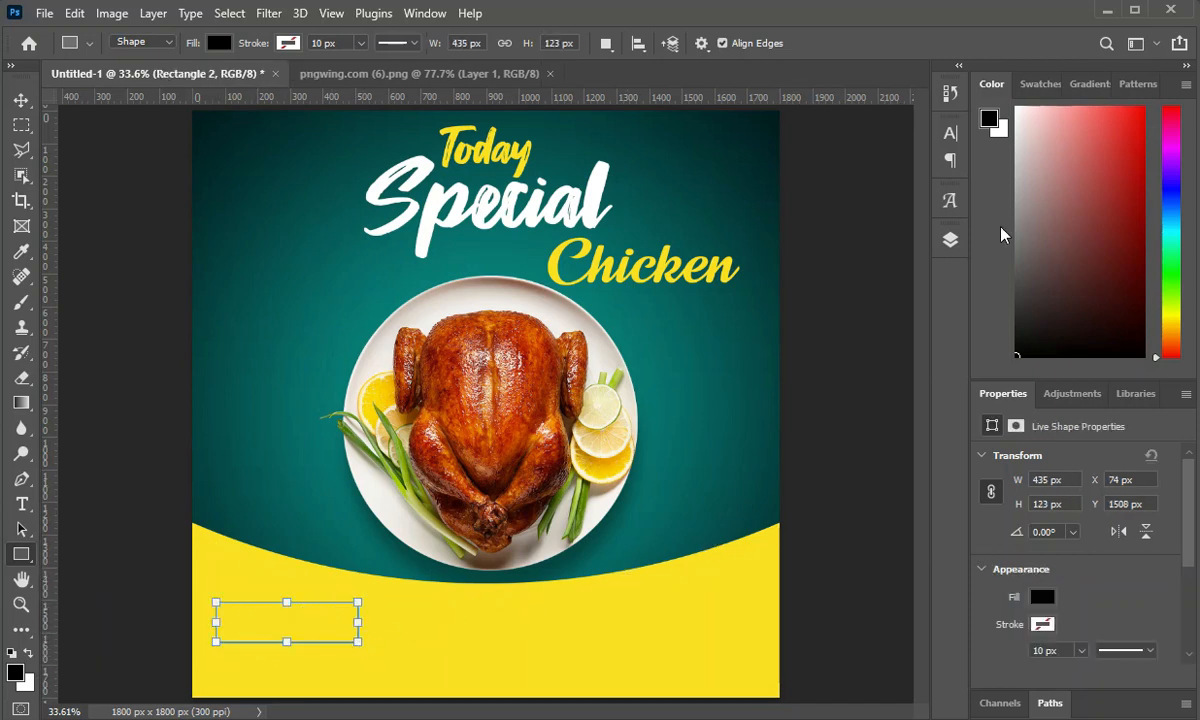
{"action": "left_click", "coordinate": [950, 242]}
{"action": "scroll", "coordinate": [837, 566], "scroll_direction": "down", "scroll_amount": 5}
{"action": "left_click_drag", "start_coordinate": [843, 430], "coordinate": [849, 332]}
{"action": "left_click", "coordinate": [896, 218]}
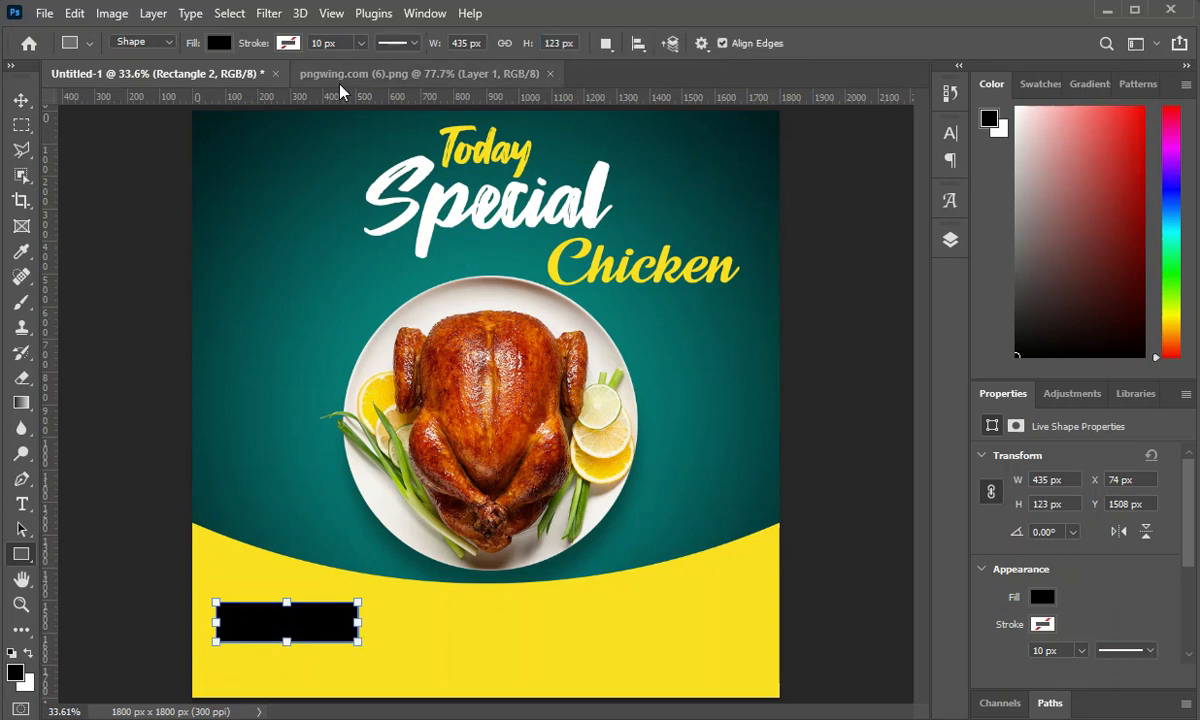
Step: Switch to the Rounded Rectangle tool and delete the black rectangle from the yellow band
{"action": "right_click", "coordinate": [21, 550]}
{"action": "left_click", "coordinate": [76, 576]}
{"action": "left_click", "coordinate": [24, 102]}
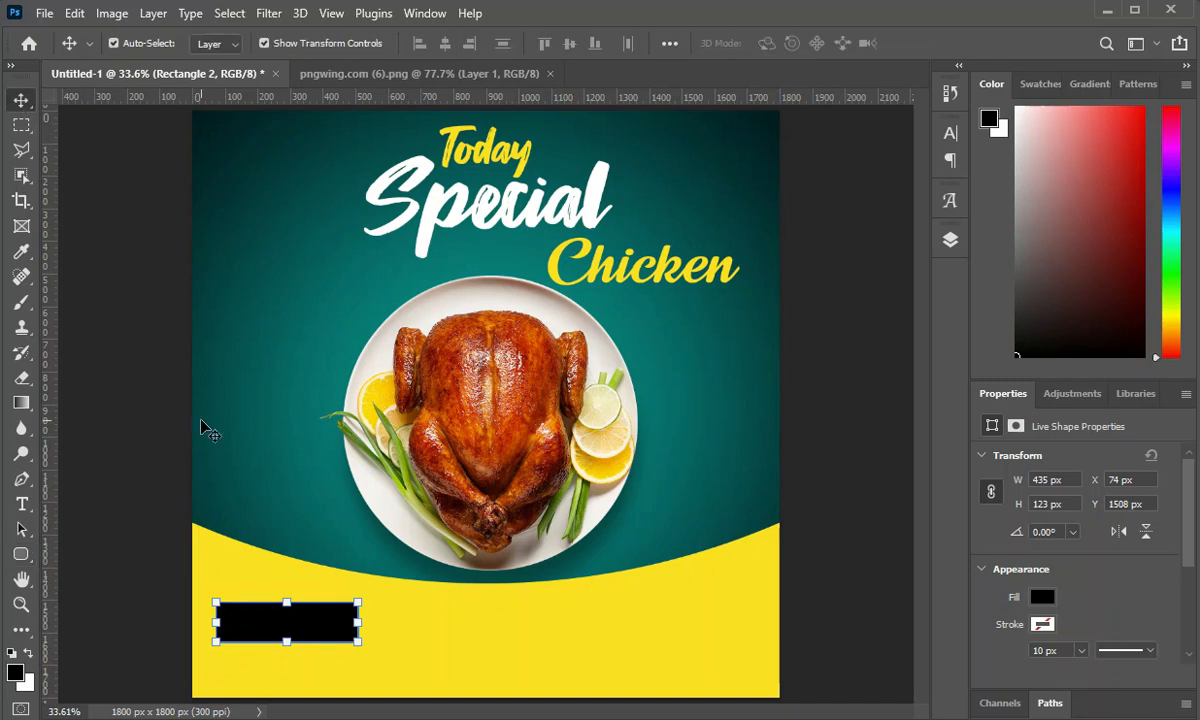
{"action": "left_click", "coordinate": [951, 242]}
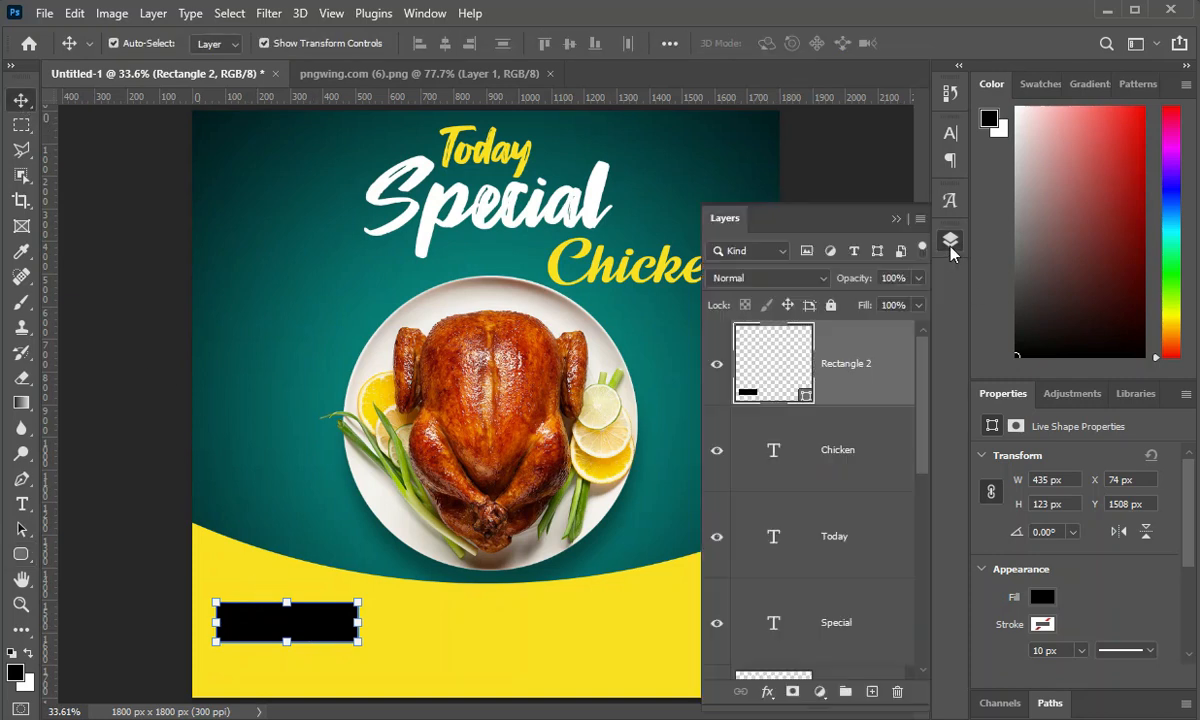
{"action": "key", "text": "Delete"}
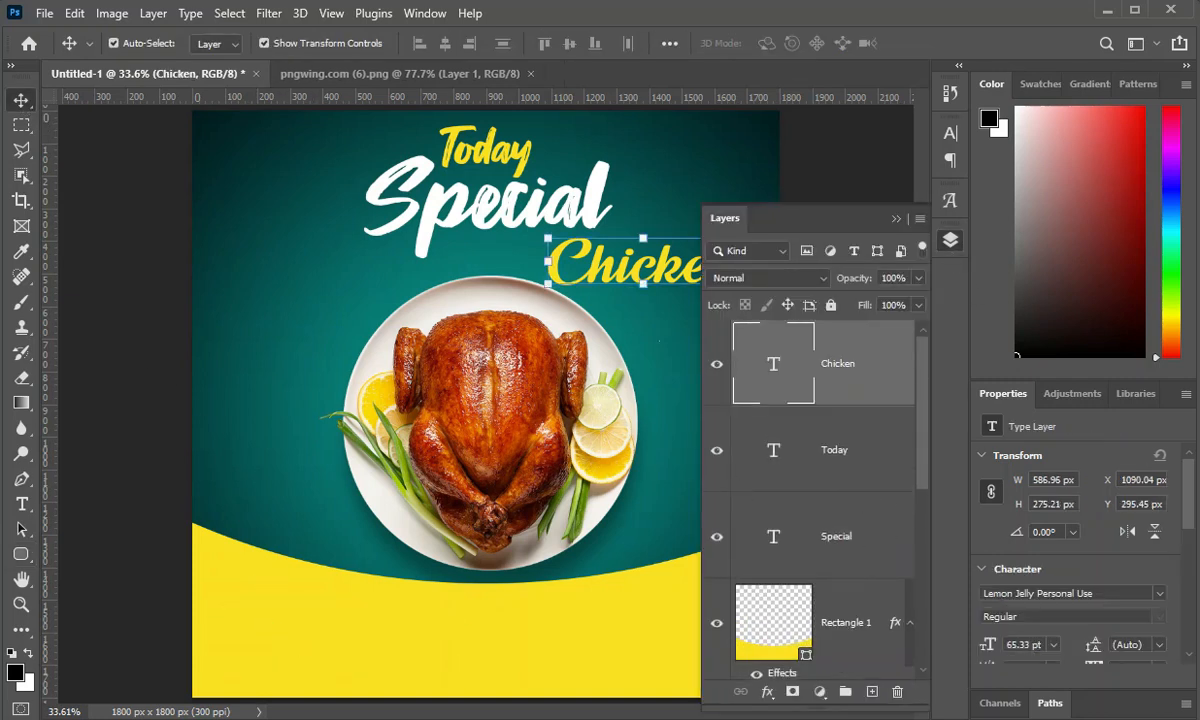
Step: Add a new top layer and draw a rounded rectangle about 462 by 132 px on the left of the yellow band
{"action": "left_click", "coordinate": [871, 692]}
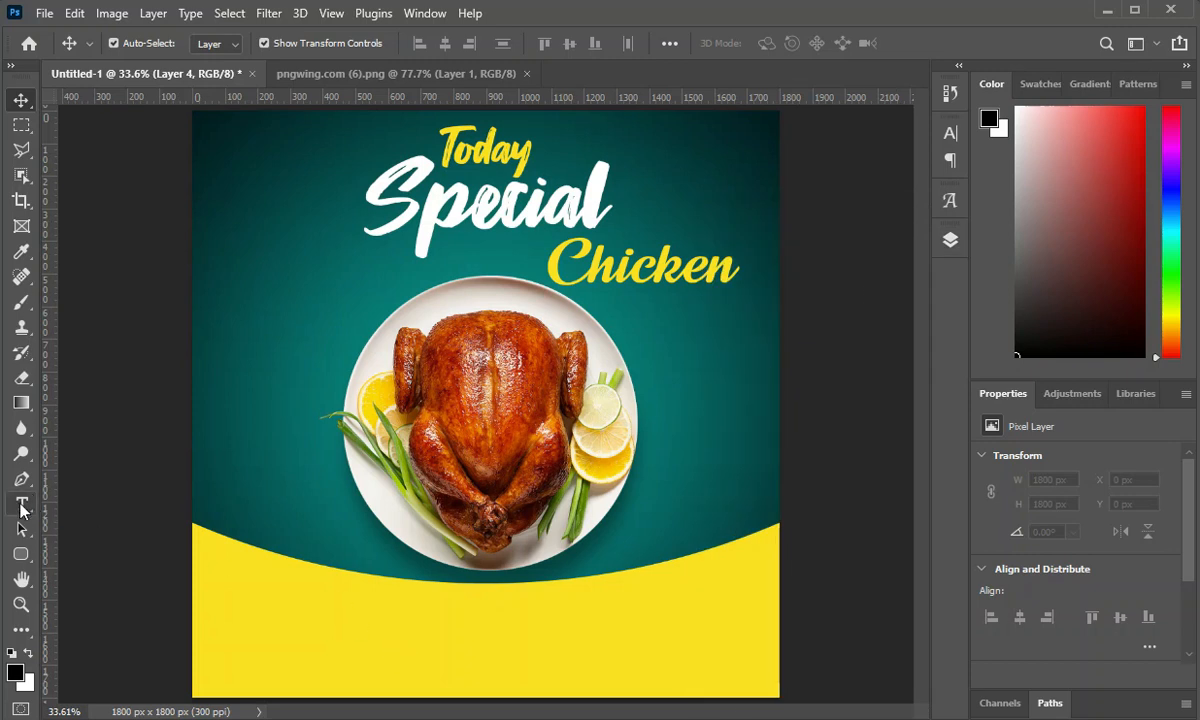
{"action": "left_click", "coordinate": [21, 553]}
{"action": "left_click_drag", "start_coordinate": [208, 593], "coordinate": [357, 635]}
Step: Fill the rounded rectangle with a dark teal sampled from the poster background
{"action": "left_click", "coordinate": [218, 43]}
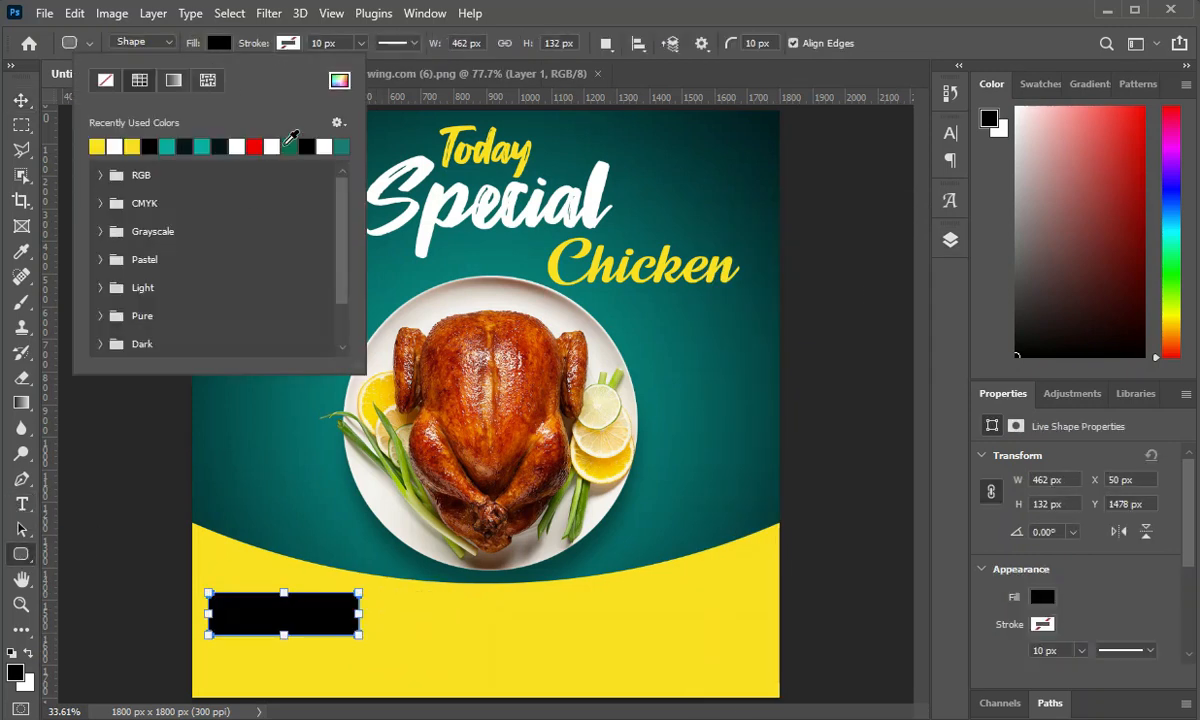
{"action": "left_click", "coordinate": [272, 146]}
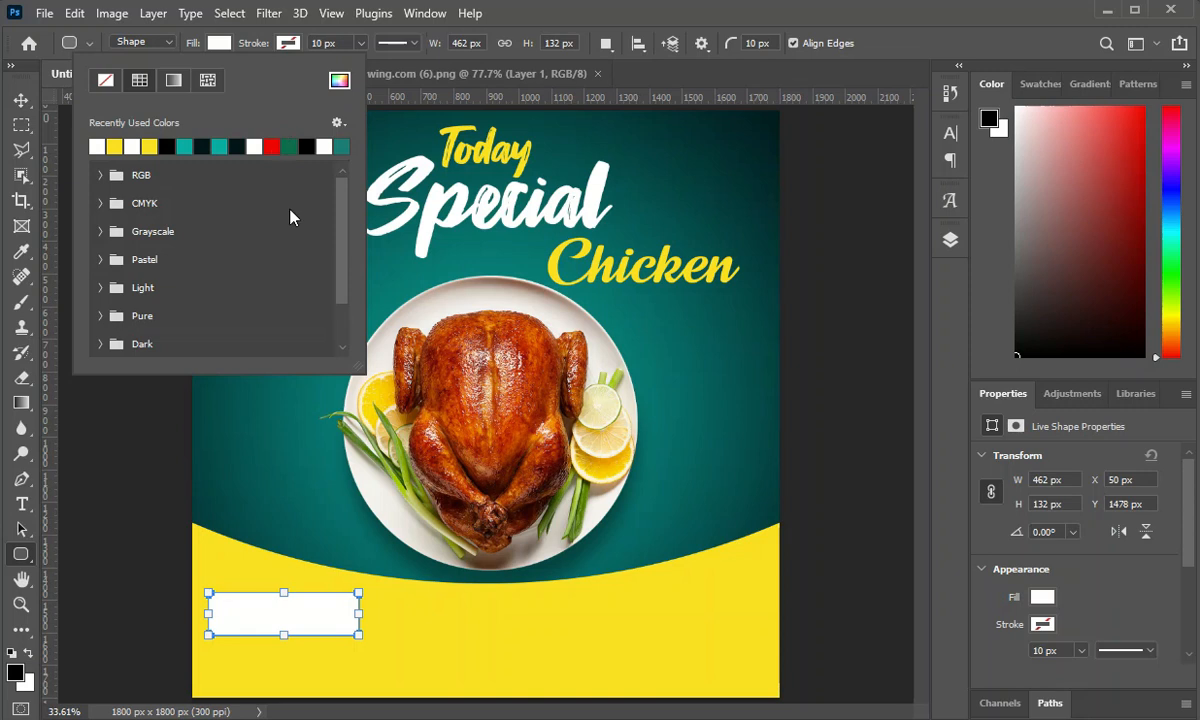
{"action": "left_click", "coordinate": [346, 84]}
{"action": "left_click", "coordinate": [294, 433]}
{"action": "left_click", "coordinate": [264, 444]}
{"action": "left_click", "coordinate": [278, 431]}
{"action": "left_click", "coordinate": [1127, 368]}
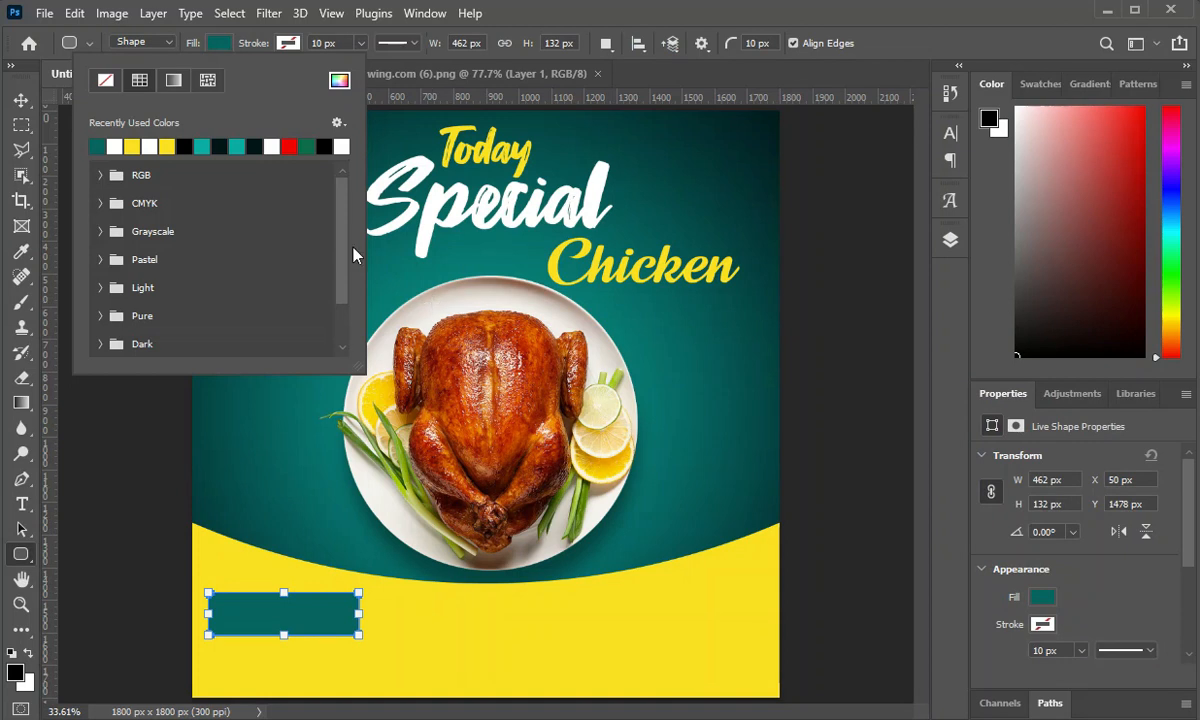
Step: Darken the rounded rectangle's fill on the yellow band to a deeper teal
{"action": "left_click", "coordinate": [950, 240]}
{"action": "double_click", "coordinate": [770, 362]}
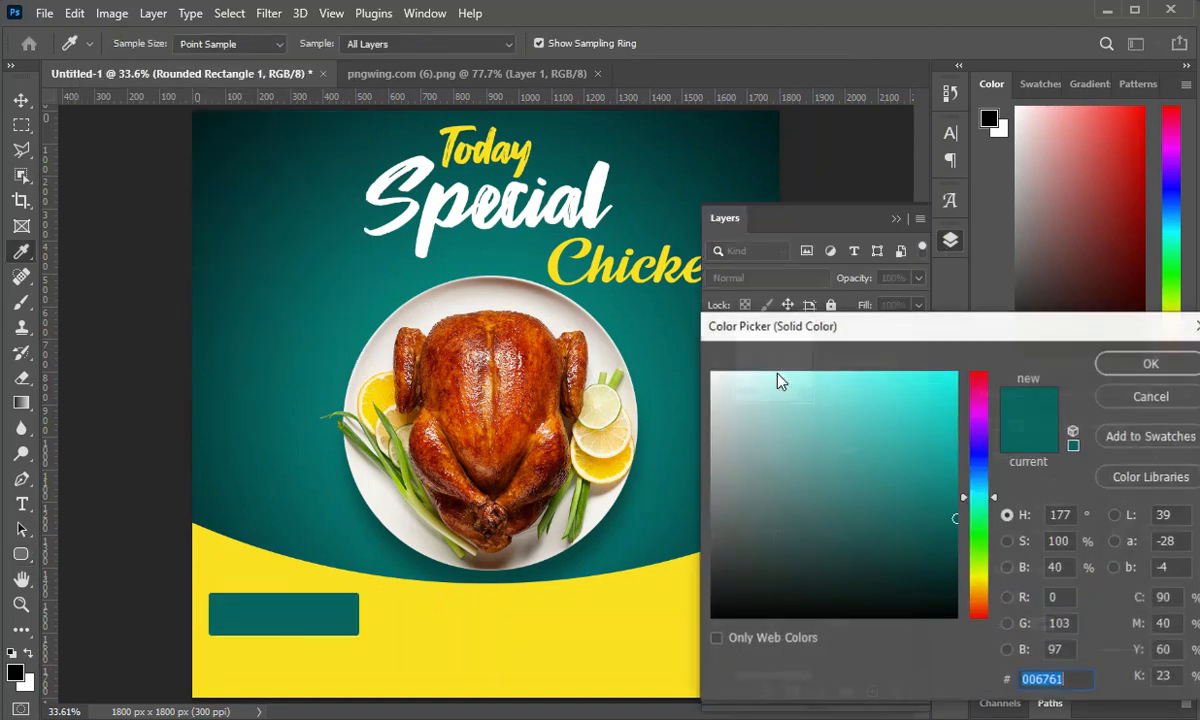
{"action": "left_click", "coordinate": [950, 542]}
{"action": "left_click", "coordinate": [1148, 362]}
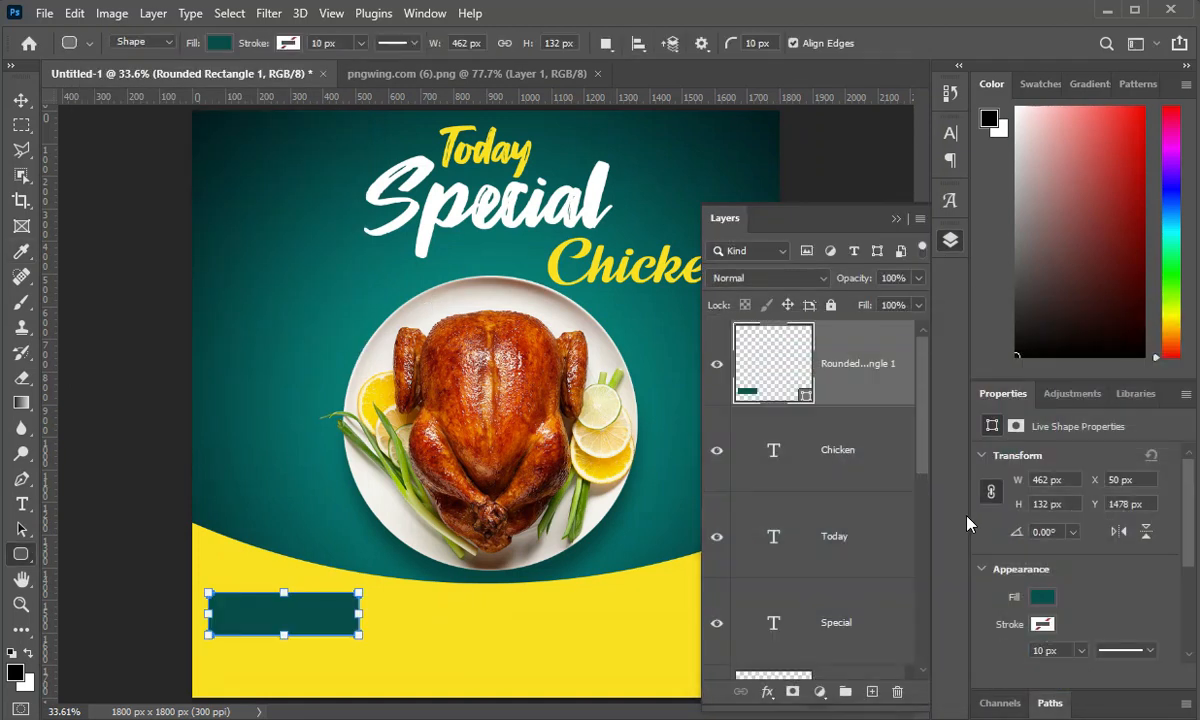
Step: Move the teal rectangle to about X 65, Y 1495 px and round all its corners to 66 px
{"action": "key", "text": "v"}
{"action": "left_click_drag", "start_coordinate": [318, 624], "coordinate": [323, 630]}
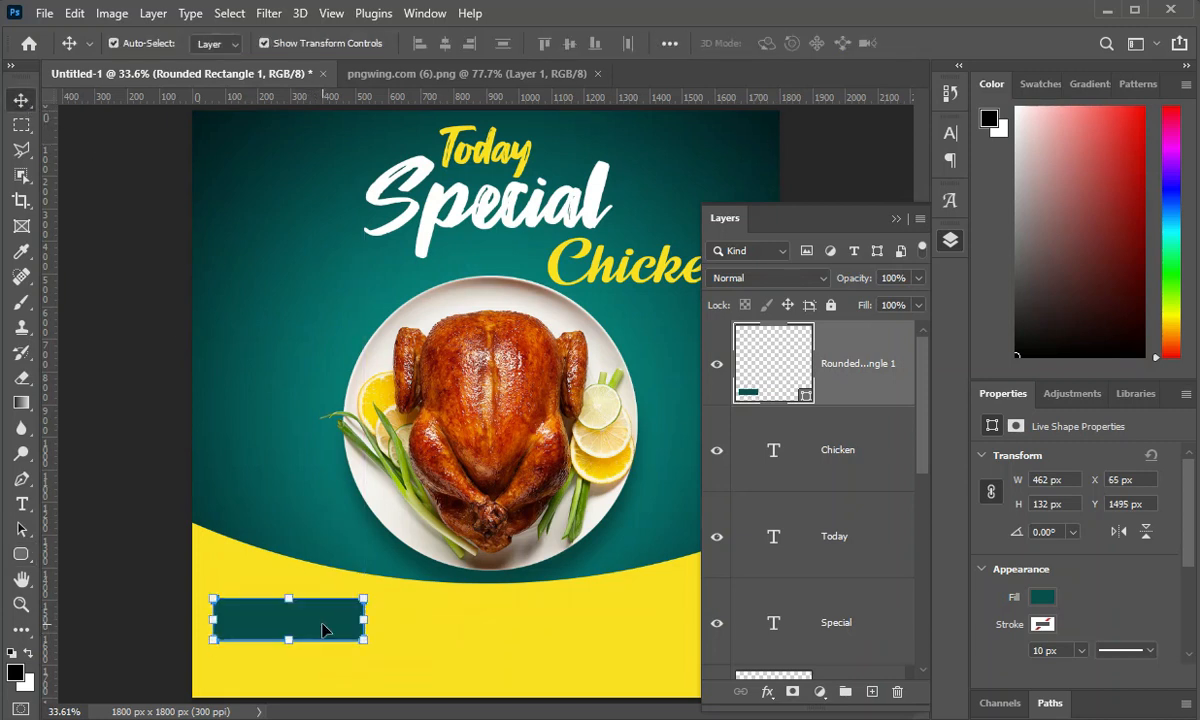
{"action": "scroll", "coordinate": [1066, 614], "scroll_direction": "down", "scroll_amount": 3}
{"action": "left_click_drag", "start_coordinate": [1020, 618], "coordinate": [1094, 620]}
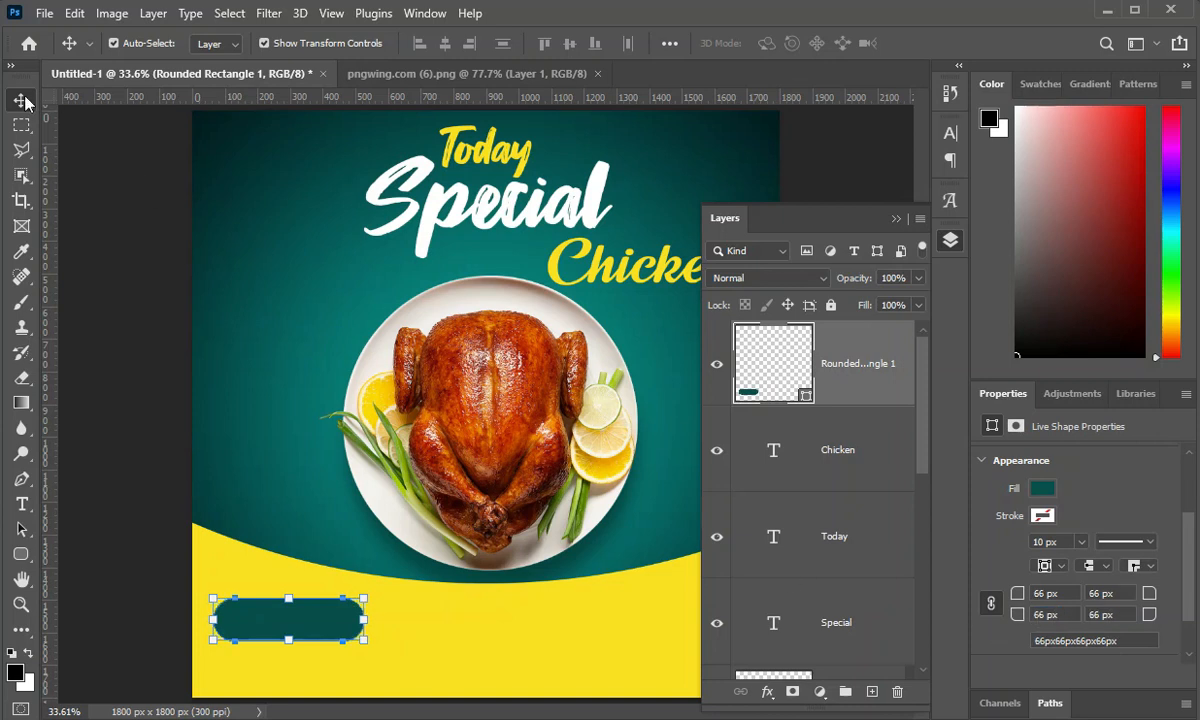
{"action": "left_click", "coordinate": [408, 687]}
{"action": "left_click", "coordinate": [330, 619]}
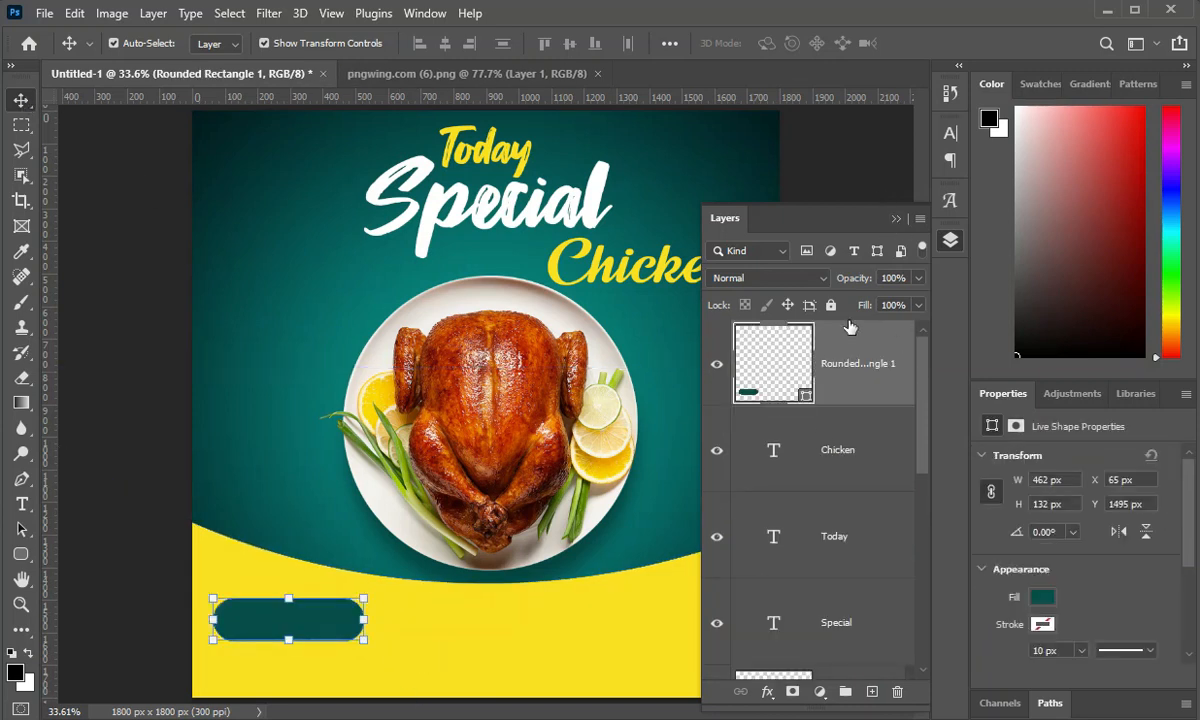
Step: Start a text line on the yellow band beside the teal box and set its colour to white (ffffff)
{"action": "left_click", "coordinate": [893, 219]}
{"action": "left_click", "coordinate": [295, 683], "text": "ctrl"}
{"action": "left_click_drag", "start_coordinate": [327, 627], "coordinate": [407, 600]}
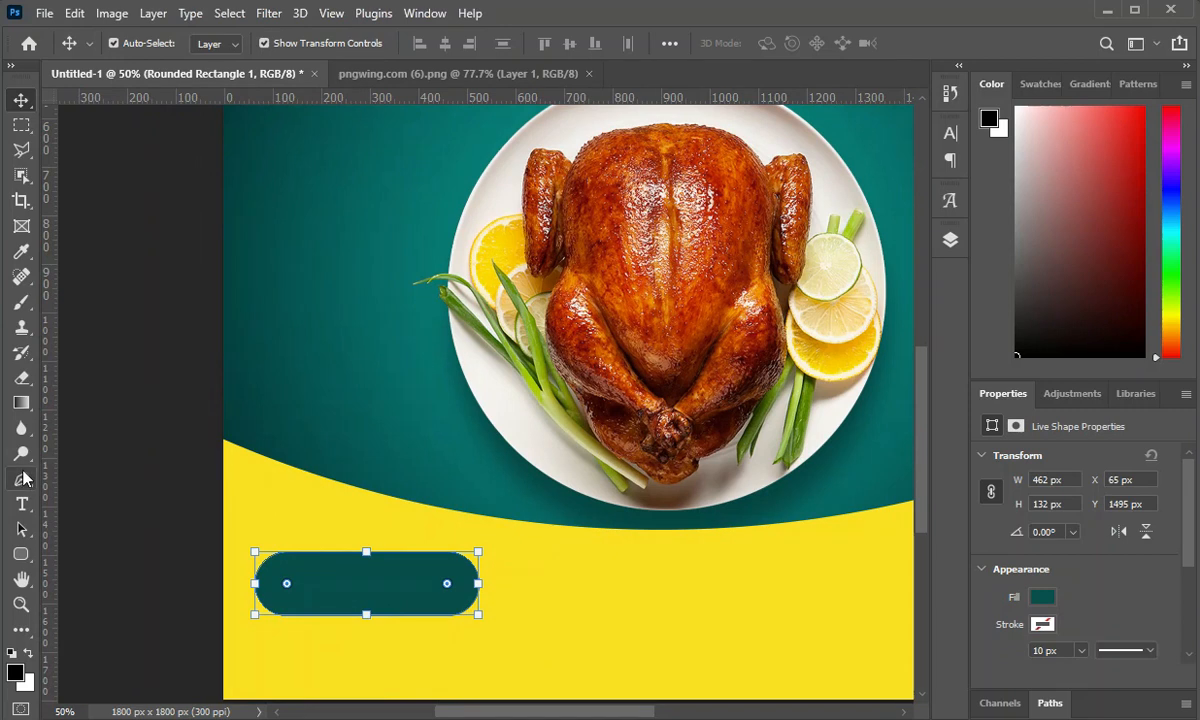
{"action": "left_click", "coordinate": [22, 503]}
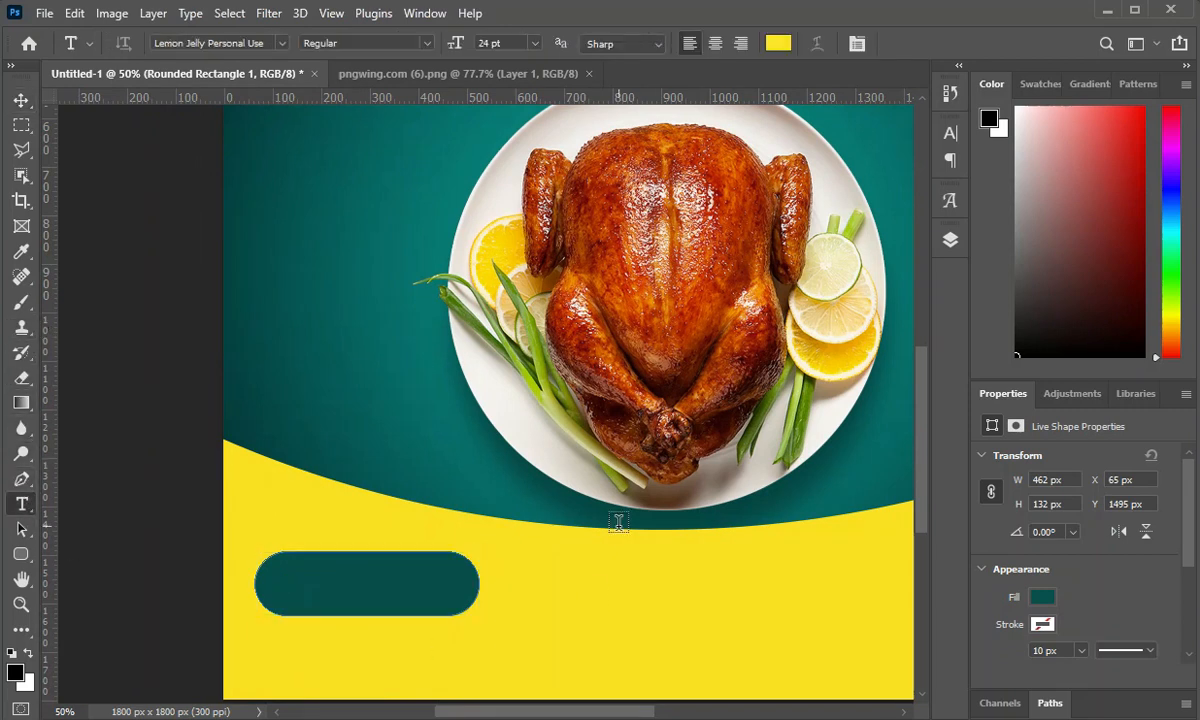
{"action": "left_click", "coordinate": [618, 606]}
{"action": "left_click", "coordinate": [778, 43]}
{"action": "type", "text": "ffffff"}
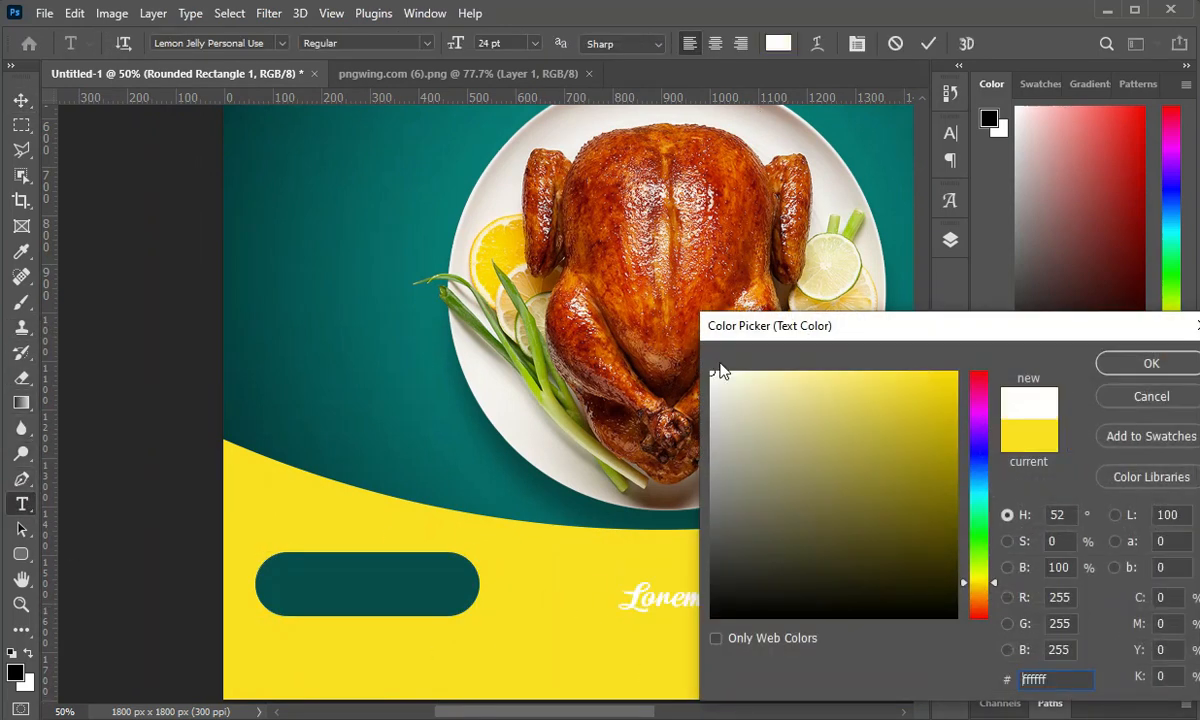
{"action": "key", "text": "Return"}
Step: Enter ORDER NOW as the text of the new white line
{"action": "type", "text": "O"}
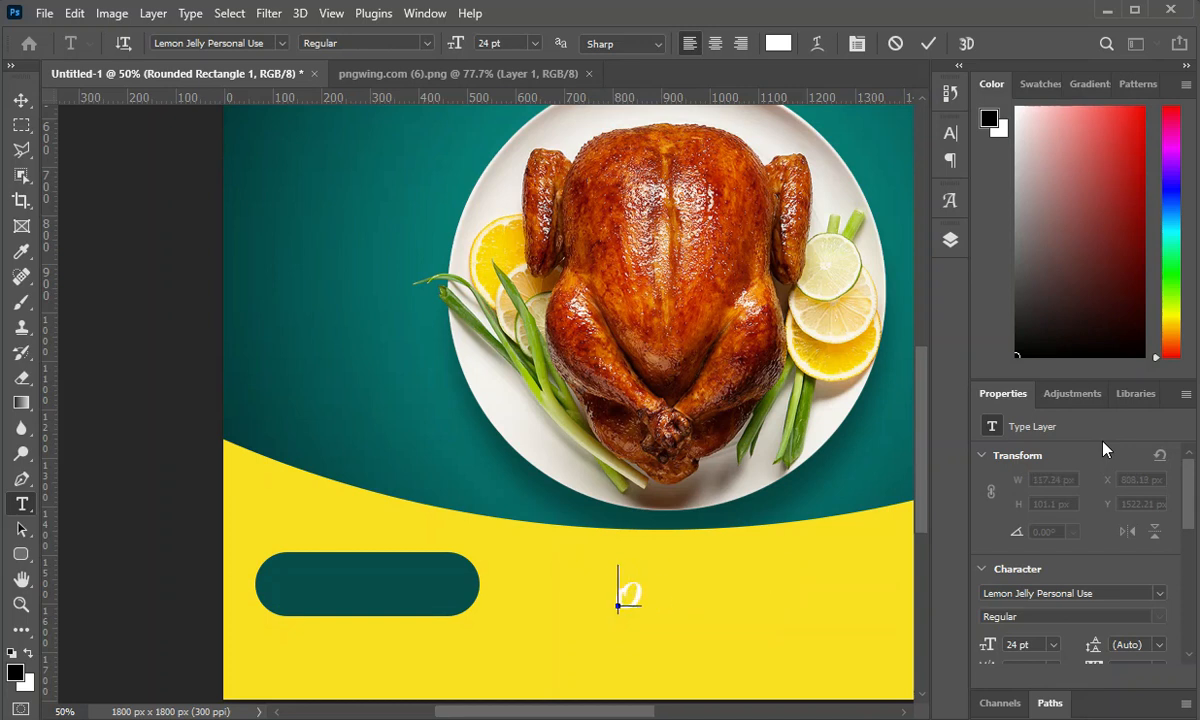
{"action": "type", "text": "RDER NOW"}
{"action": "key", "text": "BackSpace"}
{"action": "type", "text": "NOW"}
{"action": "key", "text": "BackSpace"}
{"action": "key", "text": "BackSpace"}
{"action": "key", "text": "BackSpace"}
{"action": "key", "text": "BackSpace"}
{"action": "type", "text": "NOW"}
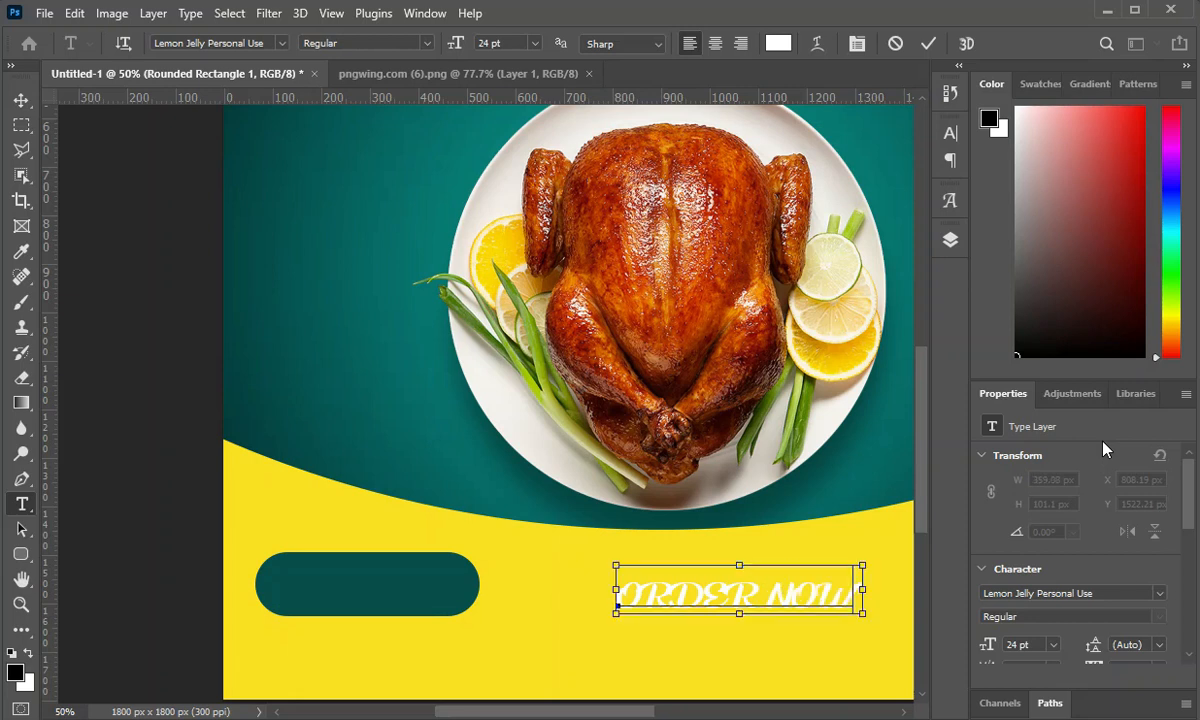
Step: Change the ORDER NOW text to the Arial font in Bold style
{"action": "key", "text": "ctrl+a"}
{"action": "left_click", "coordinate": [282, 43]}
{"action": "left_click", "coordinate": [230, 139]}
{"action": "left_click", "coordinate": [400, 43]}
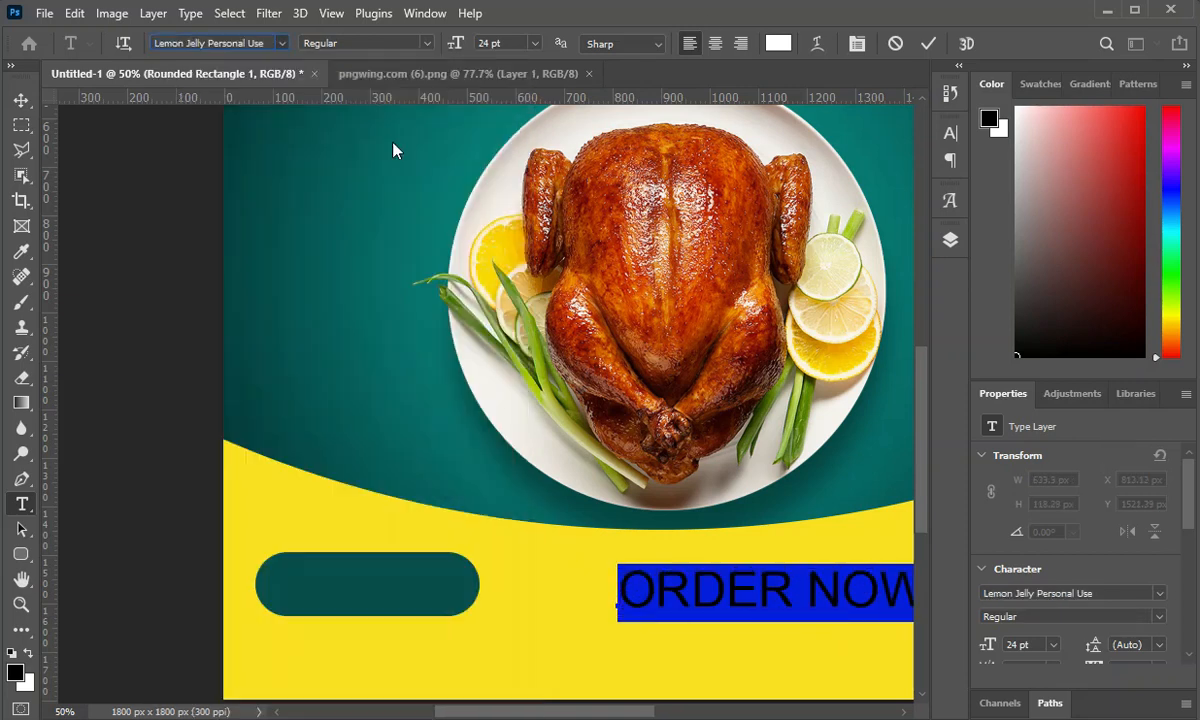
{"action": "left_click", "coordinate": [390, 93]}
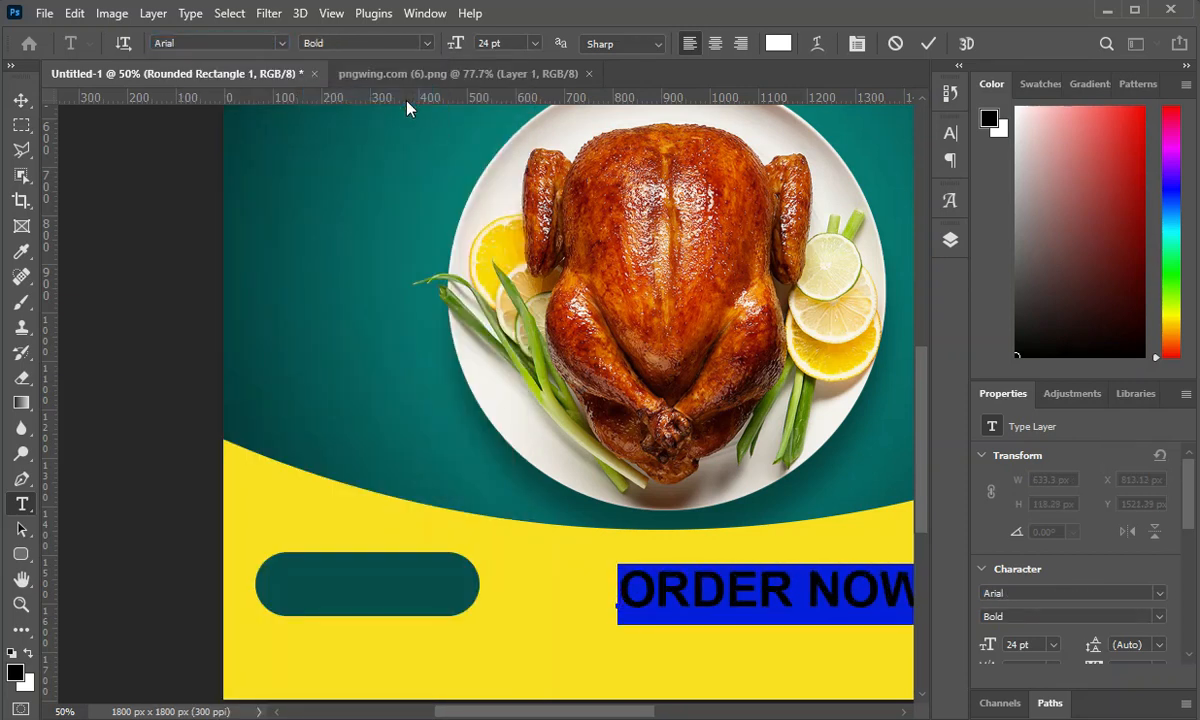
Step: Scale the ORDER NOW text down to about 16 pt and centre it inside the teal rounded box
{"action": "left_click", "coordinate": [17, 100]}
{"action": "left_click_drag", "start_coordinate": [831, 592], "coordinate": [455, 592]}
{"action": "key", "text": "ctrl+t"}
{"action": "left_click_drag", "start_coordinate": [546, 612], "coordinate": [440, 583]}
{"action": "left_click_drag", "start_coordinate": [409, 576], "coordinate": [443, 611]}
{"action": "key", "text": "Return"}
{"action": "left_click", "coordinate": [541, 683]}
{"action": "left_click", "coordinate": [409, 586]}
{"action": "scroll", "coordinate": [397, 603], "scroll_direction": "up", "scroll_amount": 1}
{"action": "double_click", "coordinate": [485, 583]}
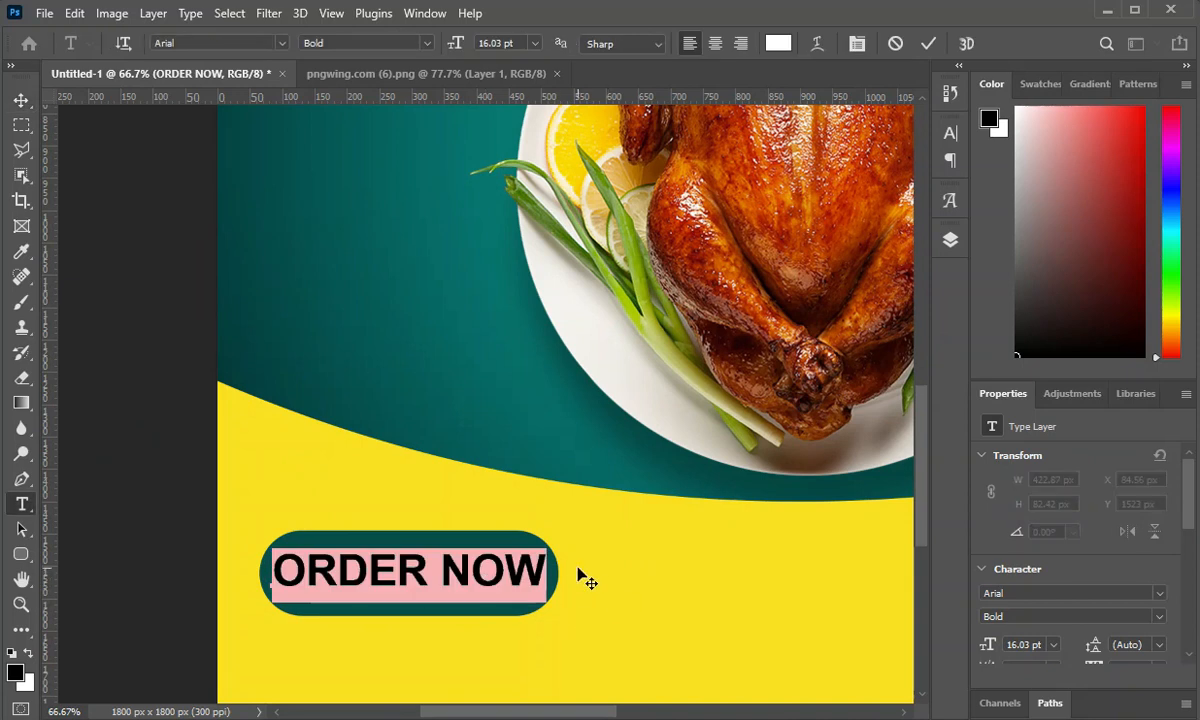
{"action": "key", "text": "ctrl+Return"}
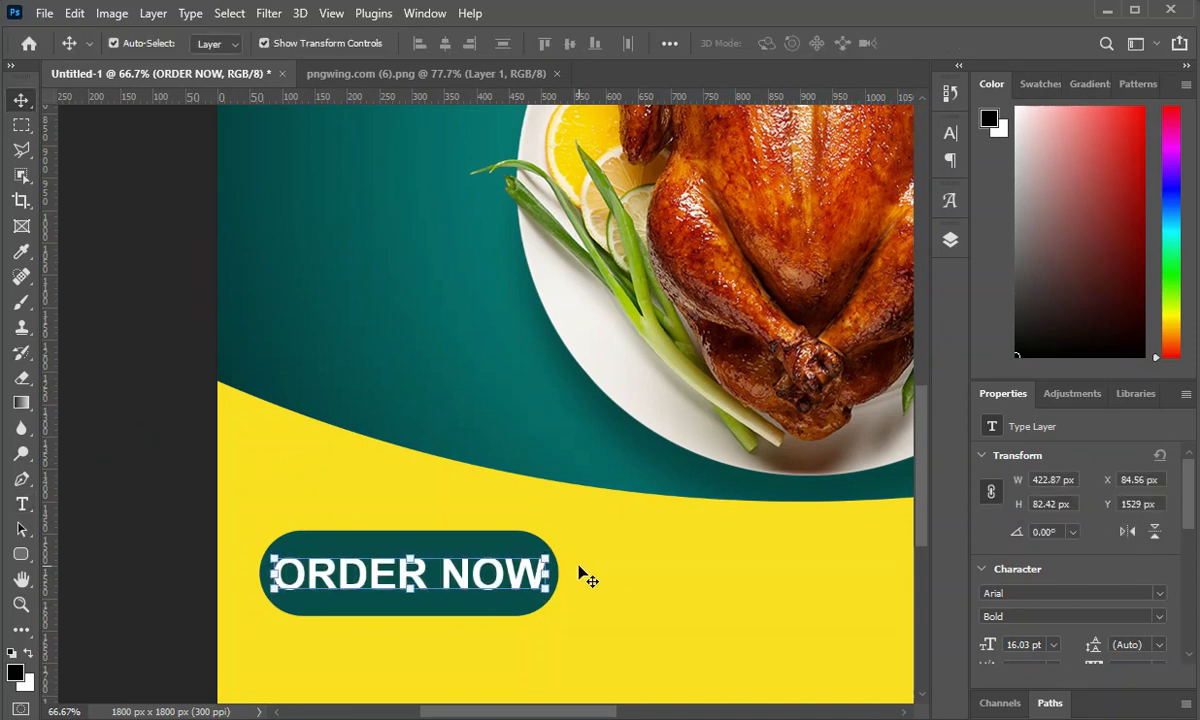
Step: Duplicate the ORDER NOW text onto the right part of the yellow band and change the copy to CALL FOR DELIVERY
{"action": "key", "text": "ctrl+0"}
{"action": "left_click", "coordinate": [586, 607], "text": "ctrl"}
{"action": "left_click", "coordinate": [338, 618], "text": "ctrl"}
{"action": "key", "text": "ctrl+j"}
{"action": "left_click_drag", "start_coordinate": [345, 622], "coordinate": [669, 621]}
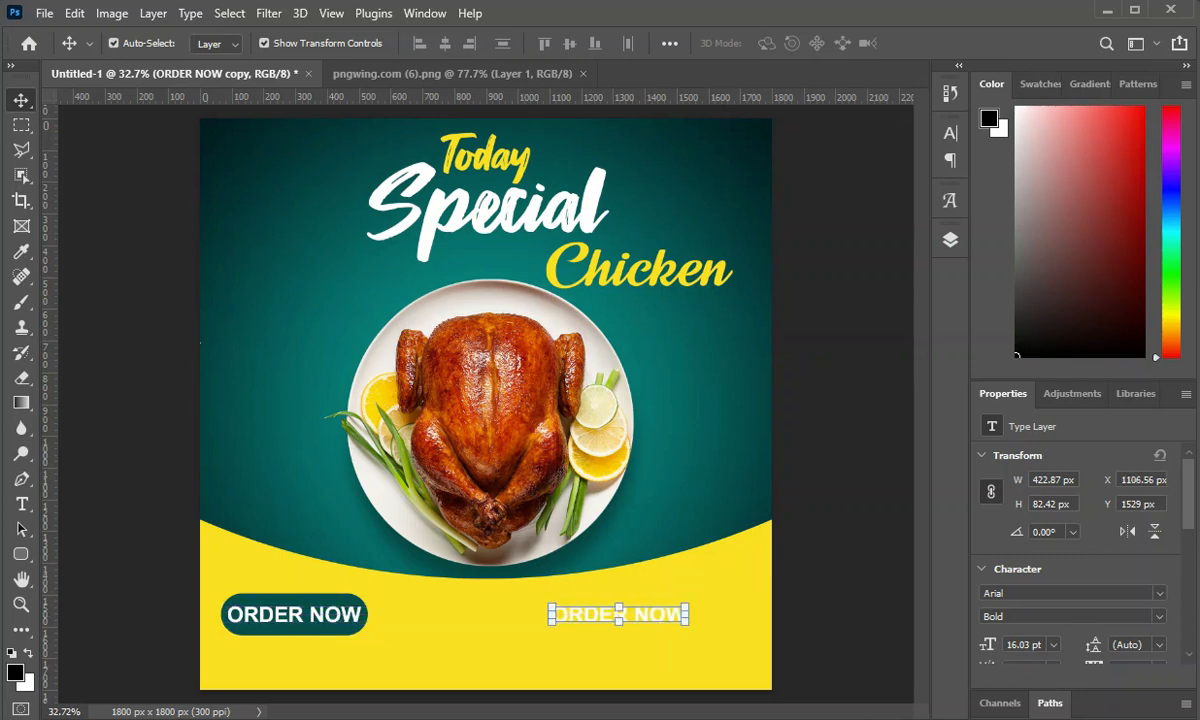
{"action": "double_click", "coordinate": [597, 616]}
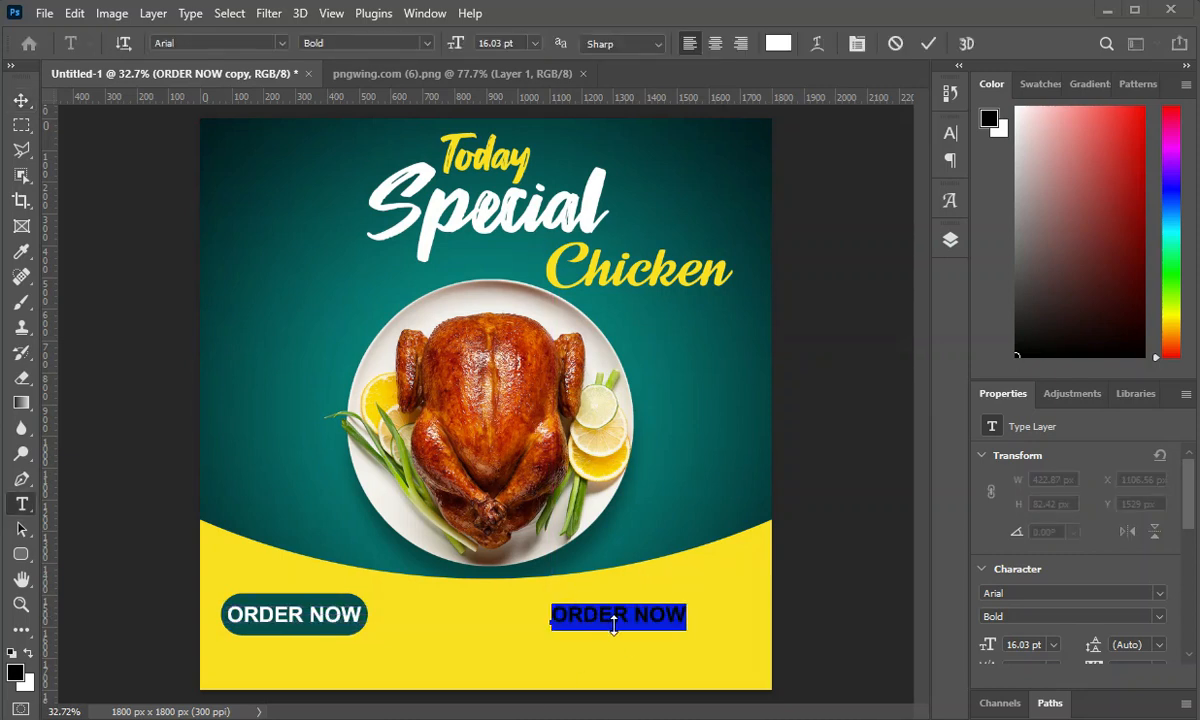
{"action": "type", "text": "C"}
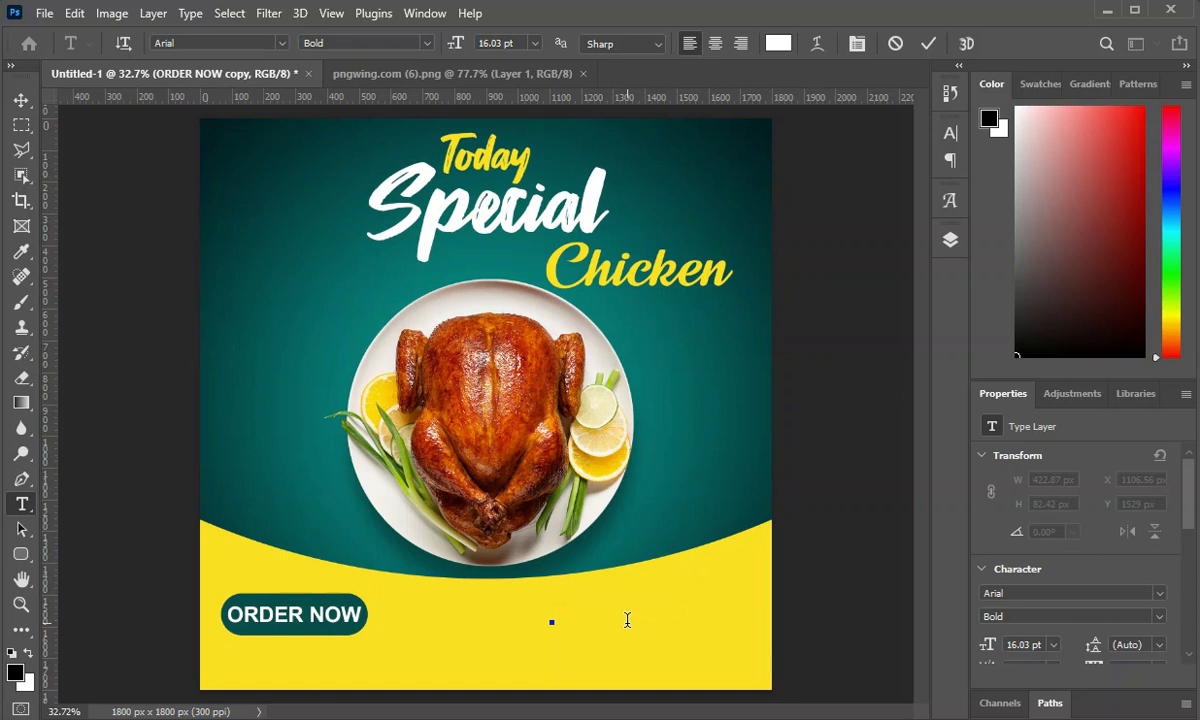
{"action": "type", "text": "ALL FOR DELIVERY"}
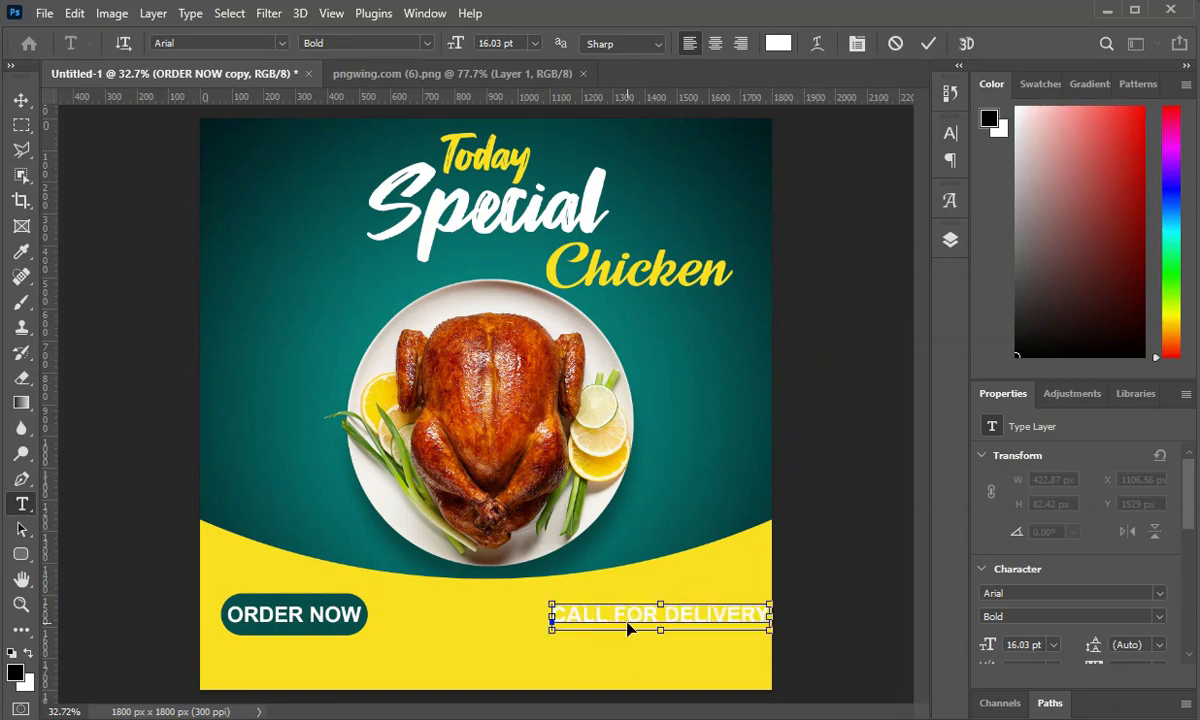
Step: Recolour the CALL FOR DELIVERY text with the dark teal (024f4b) sampled from the rounded box, in Bold style
{"action": "key", "text": "ctrl+a"}
{"action": "left_click", "coordinate": [777, 45]}
{"action": "left_click", "coordinate": [320, 540]}
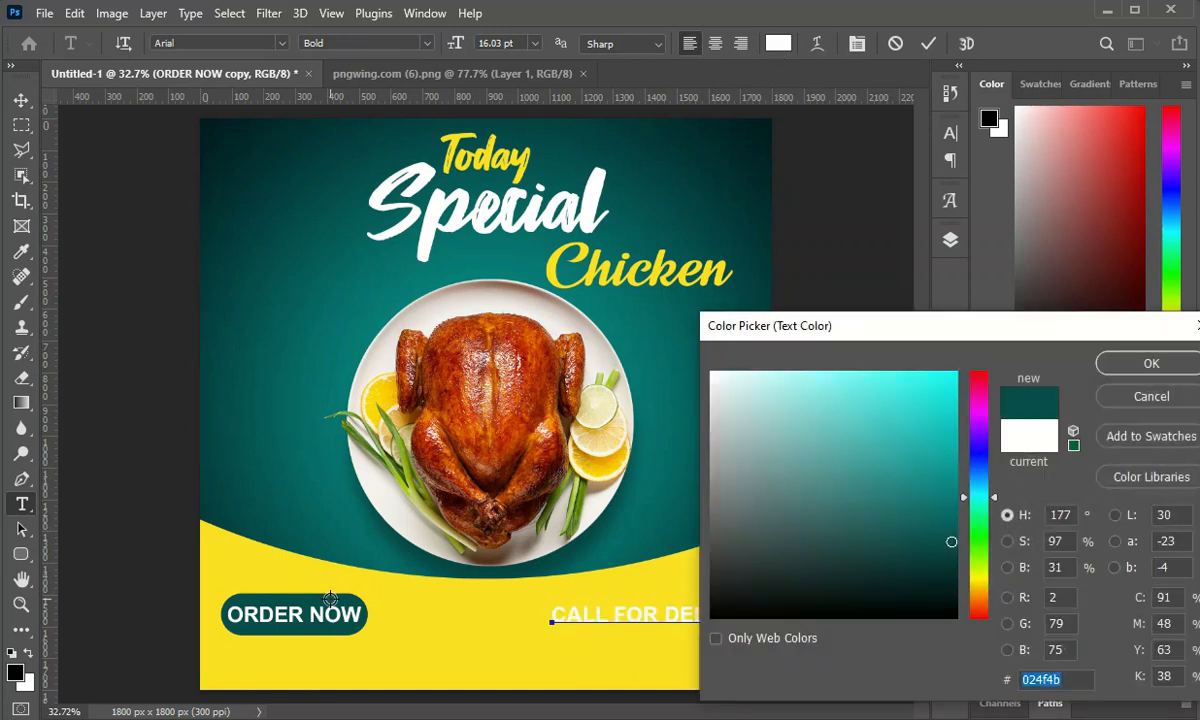
{"action": "left_click", "coordinate": [1151, 363]}
{"action": "left_click", "coordinate": [427, 43]}
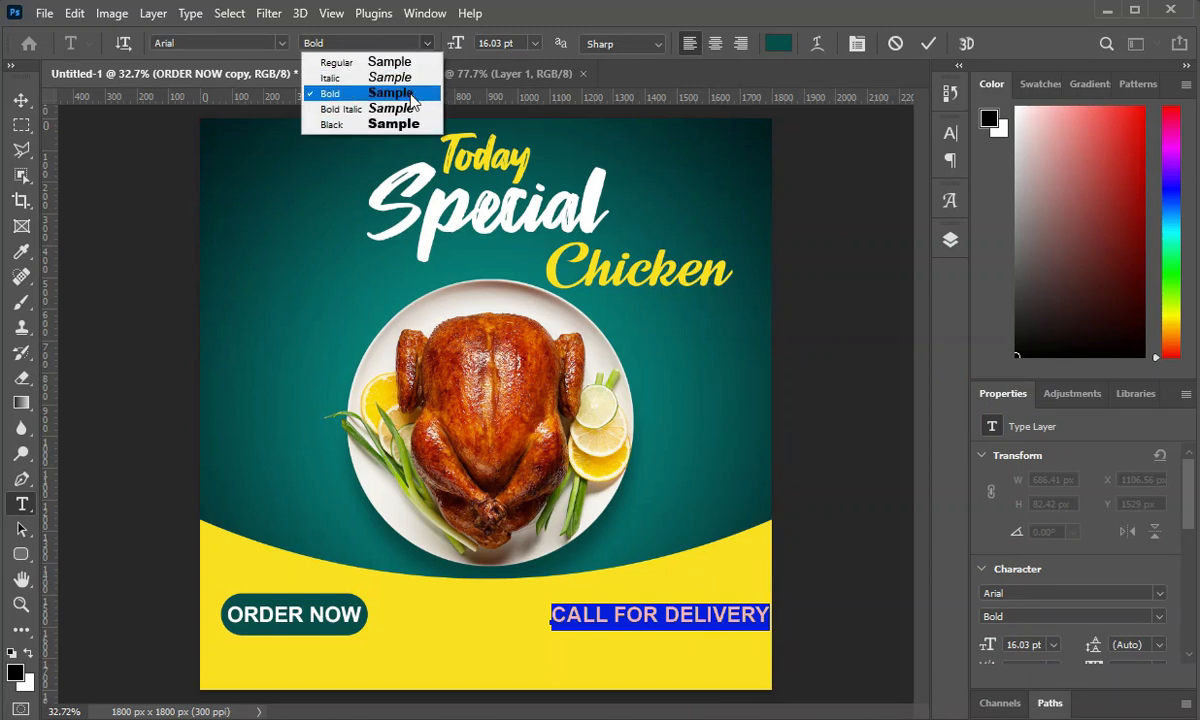
{"action": "left_click", "coordinate": [340, 93]}
{"action": "left_click", "coordinate": [21, 100]}
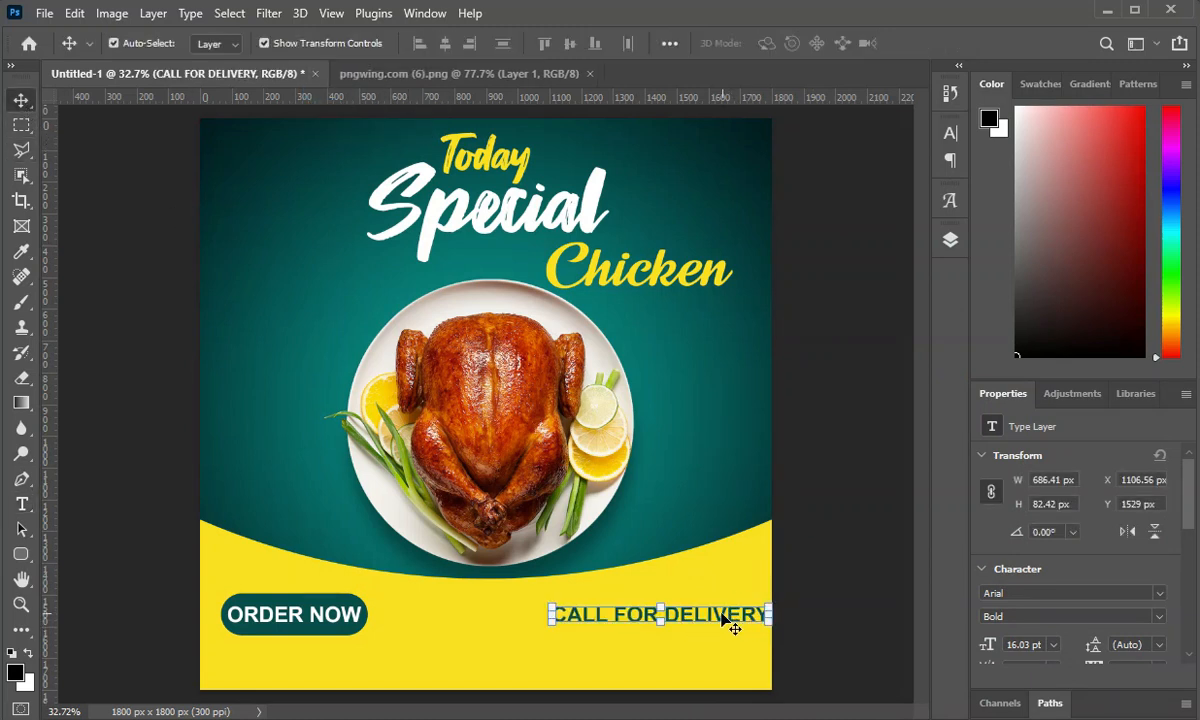
Step: Scale the CALL FOR DELIVERY text to about 70% and position it inside the right part of the yellow band
{"action": "scroll", "coordinate": [726, 616], "scroll_direction": "up", "scroll_amount": 2}
{"action": "left_click_drag", "start_coordinate": [718, 634], "coordinate": [710, 584]}
{"action": "left_click_drag", "start_coordinate": [720, 582], "coordinate": [632, 582]}
{"action": "left_click_drag", "start_coordinate": [591, 566], "coordinate": [664, 578]}
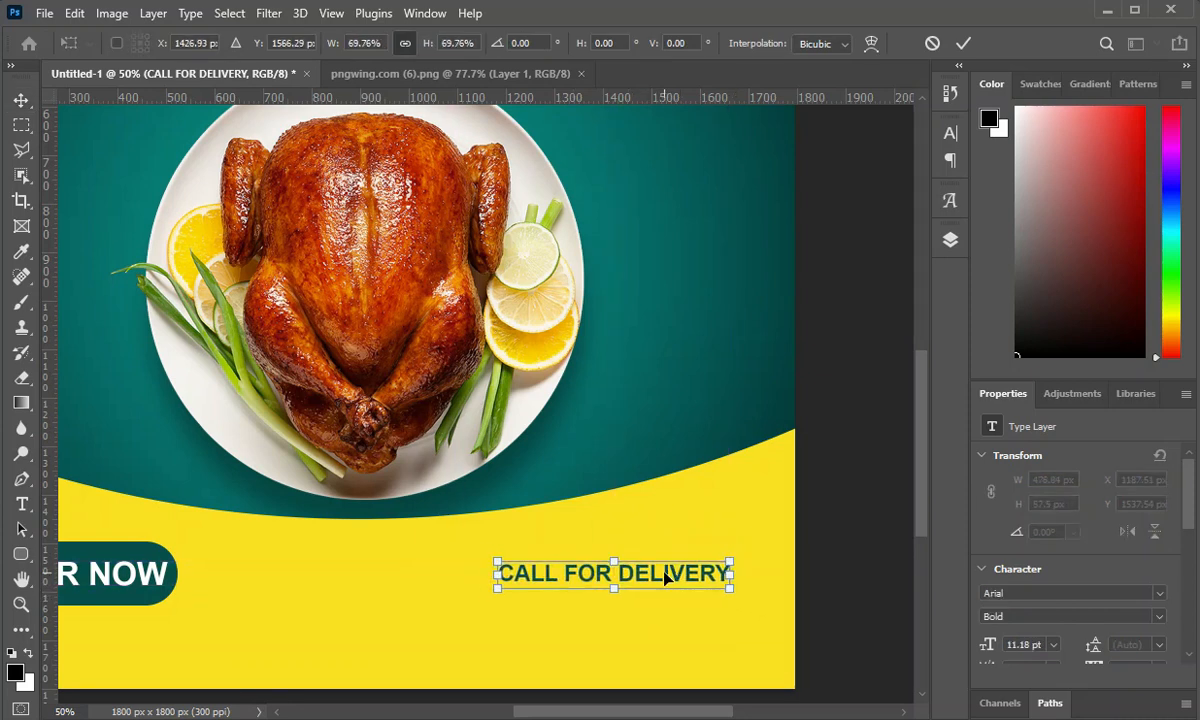
{"action": "key", "text": "Return"}
Step: Set the CALL FOR DELIVERY text to the Black style of Arial
{"action": "double_click", "coordinate": [612, 575]}
{"action": "left_click", "coordinate": [425, 43]}
{"action": "left_click", "coordinate": [340, 123]}
{"action": "left_click", "coordinate": [21, 100]}
Step: Duplicate the CALL FOR DELIVERY line directly below itself and replace the copy's text with the delivery phone number
{"action": "left_click_drag", "start_coordinate": [700, 586], "coordinate": [666, 614]}
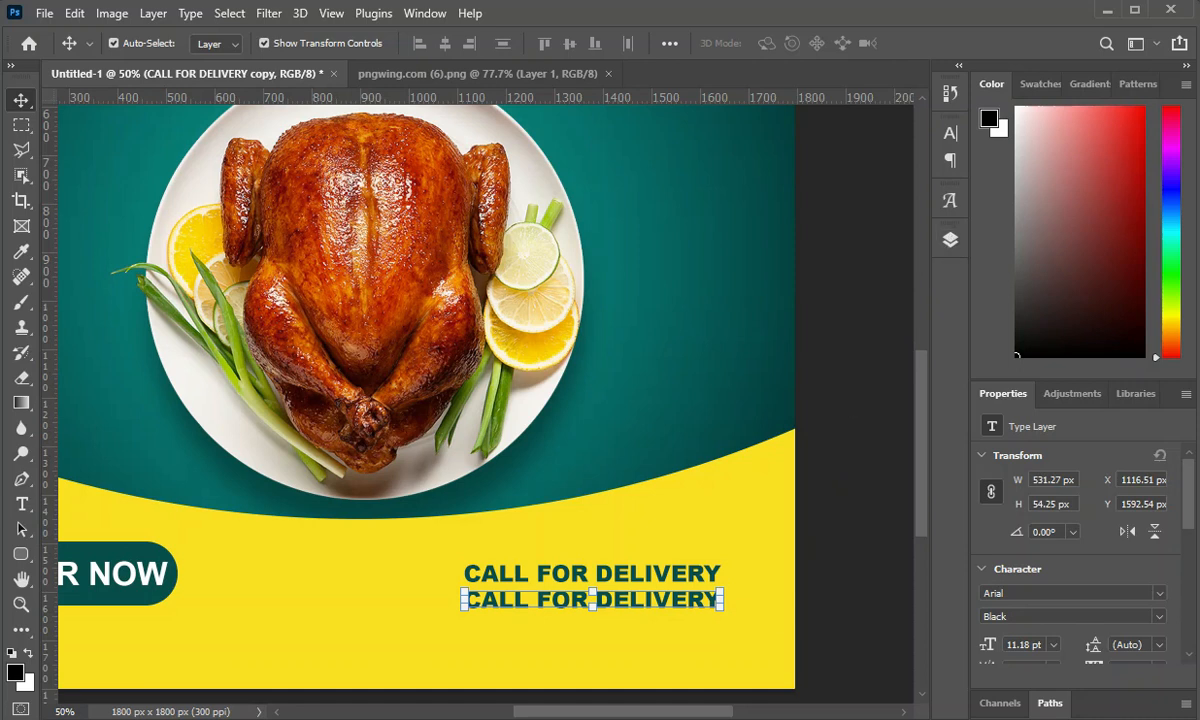
{"action": "double_click", "coordinate": [626, 599]}
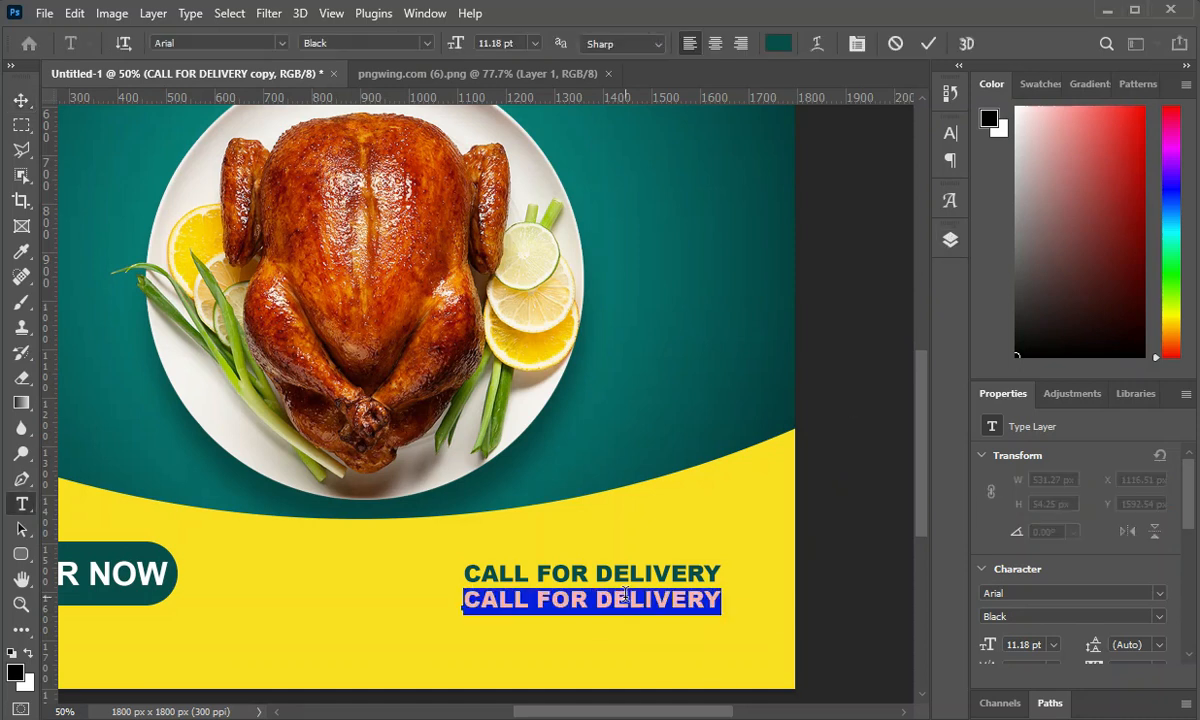
{"action": "key", "text": "BackSpace"}
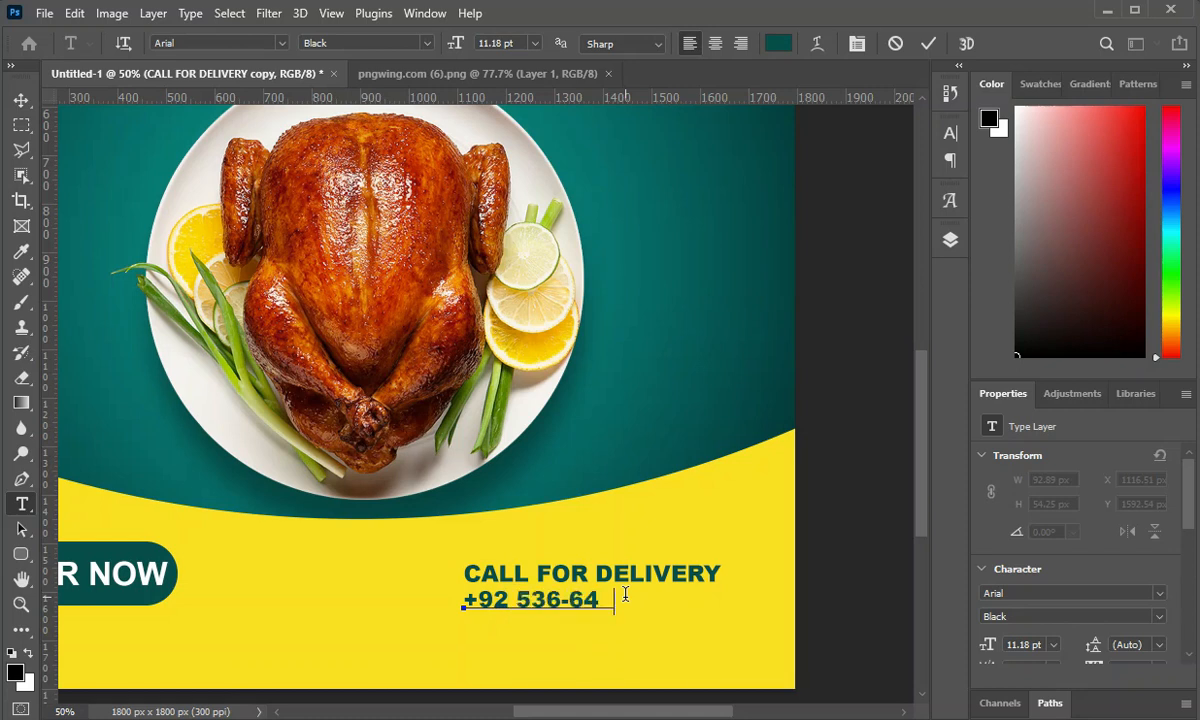
{"action": "key", "text": "ctrl+a"}
{"action": "left_click", "coordinate": [928, 45]}
Step: Enlarge the phone number line to about 156% and centre it under the CALL FOR DELIVERY text
{"action": "key", "text": "v"}
{"action": "left_click_drag", "start_coordinate": [683, 614], "coordinate": [777, 630]}
{"action": "mouse_move", "coordinate": [739, 616]}
{"action": "left_mouse_down"}
{"action": "mouse_move", "coordinate": [703, 622]}
{"action": "mouse_move", "coordinate": [774, 627]}
{"action": "mouse_move", "coordinate": [729, 625]}
{"action": "left_mouse_up"}
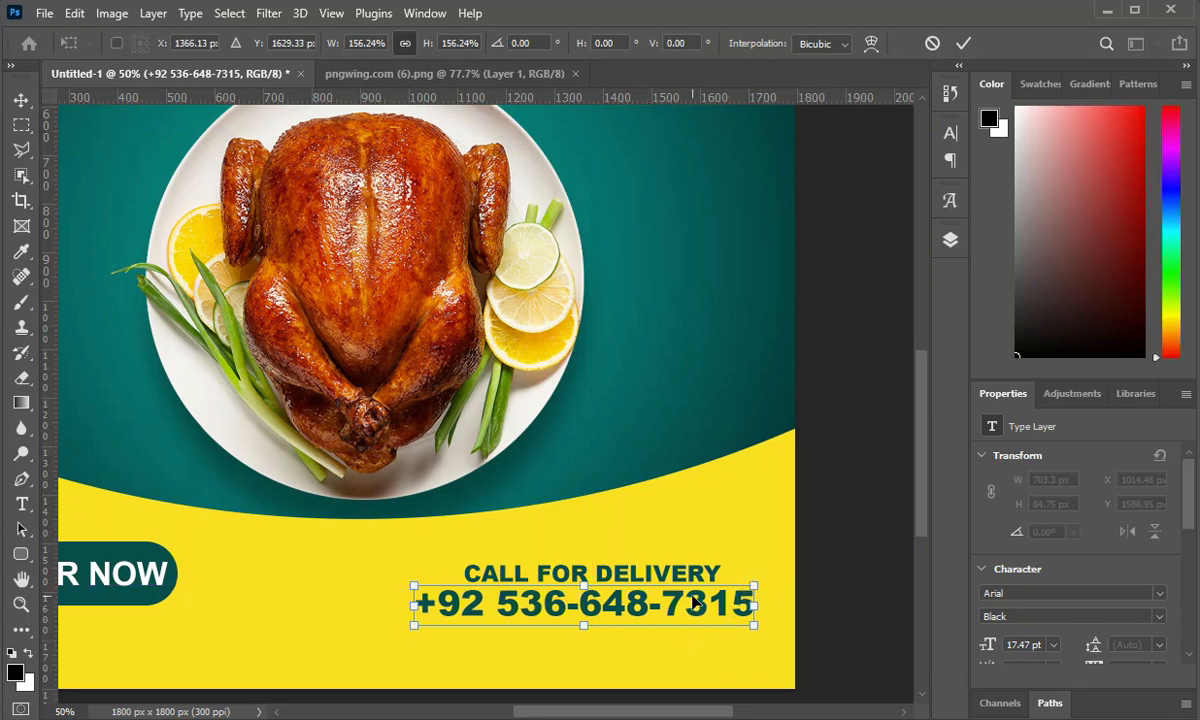